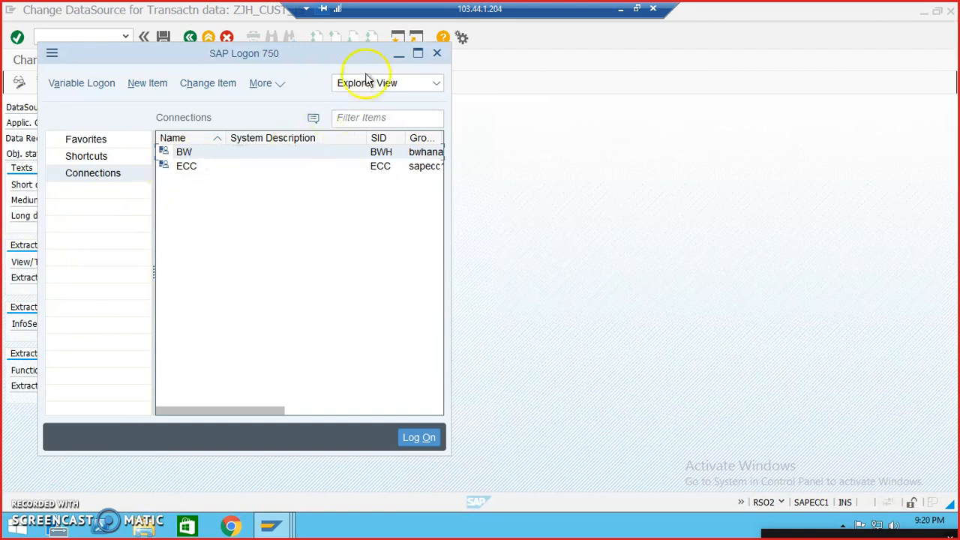
Step: Log on to the BW system, client 500, as the modeler user with the account password
{"action": "left_click", "coordinate": [134, 140]}
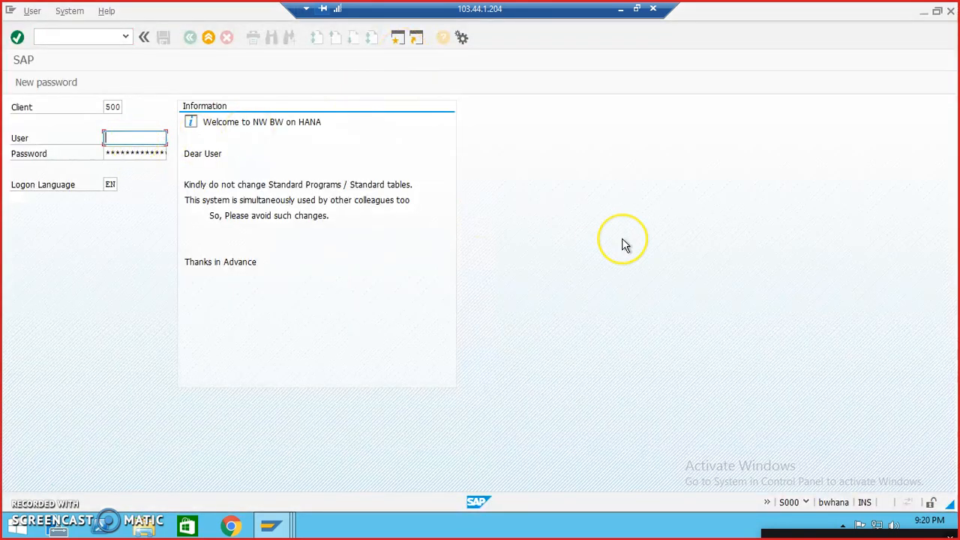
{"action": "key", "text": "Down"}
{"action": "key", "text": "Return"}
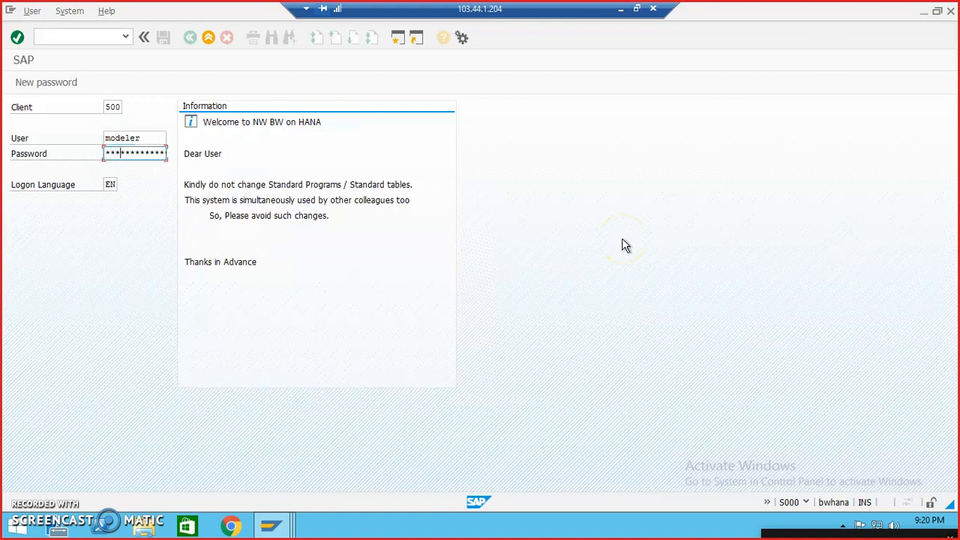
{"action": "key", "text": "Return"}
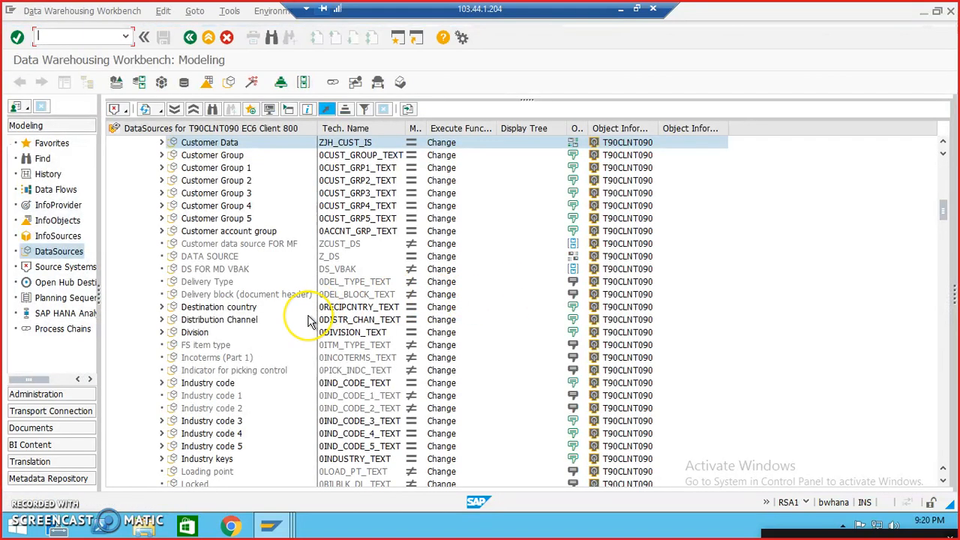
Step: Switch the Modeling workbench from the DataSources tree to the InfoObjects tree
{"action": "left_click_drag", "start_coordinate": [937, 214], "coordinate": [943, 172]}
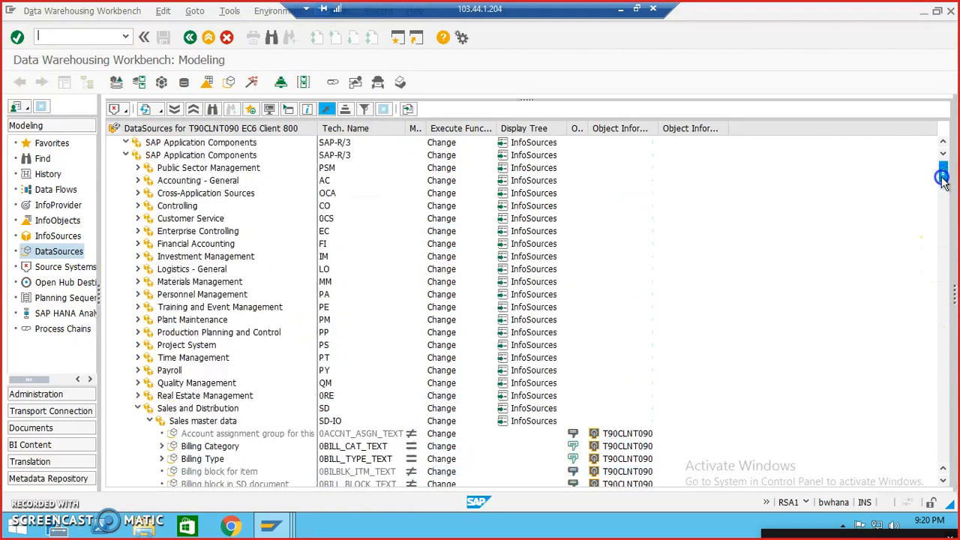
{"action": "left_click", "coordinate": [60, 205]}
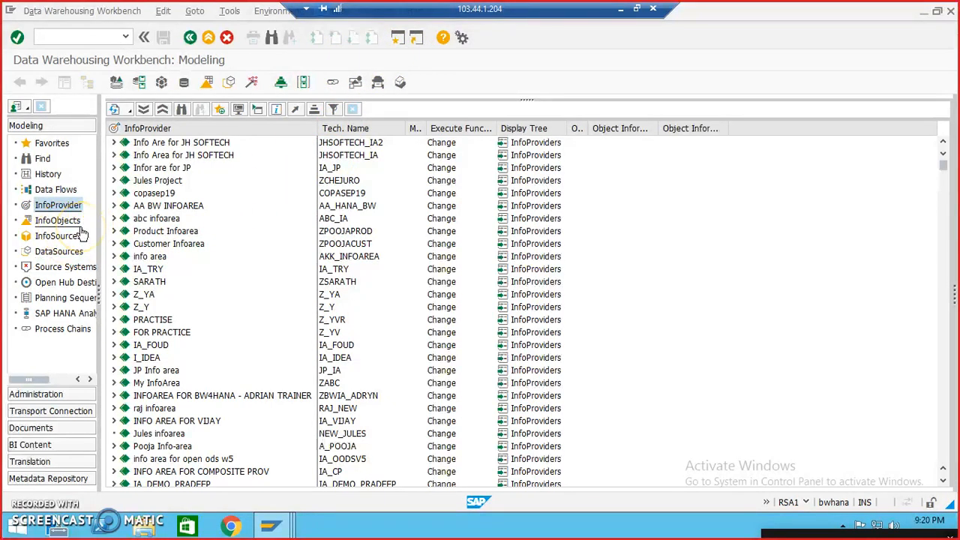
{"action": "left_click", "coordinate": [59, 221]}
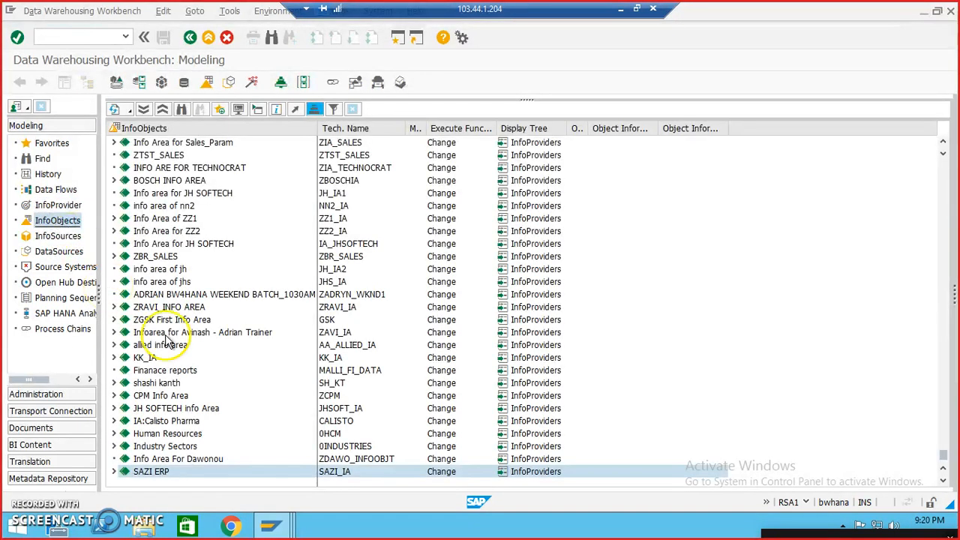
Step: Create an InfoArea named jh_cust_is with the long description Customer Info Source at the root of the InfoObjects tree
{"action": "left_click", "coordinate": [150, 131]}
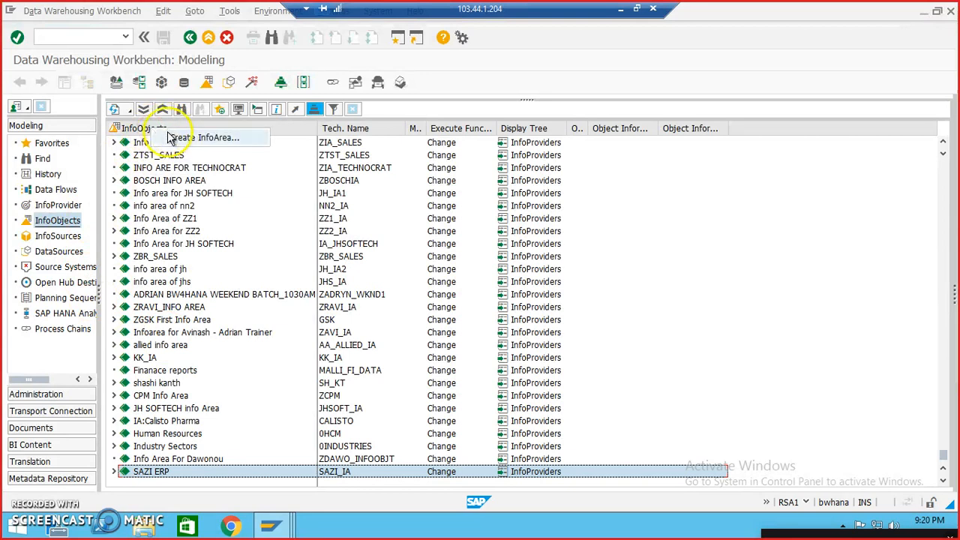
{"action": "left_click", "coordinate": [180, 137]}
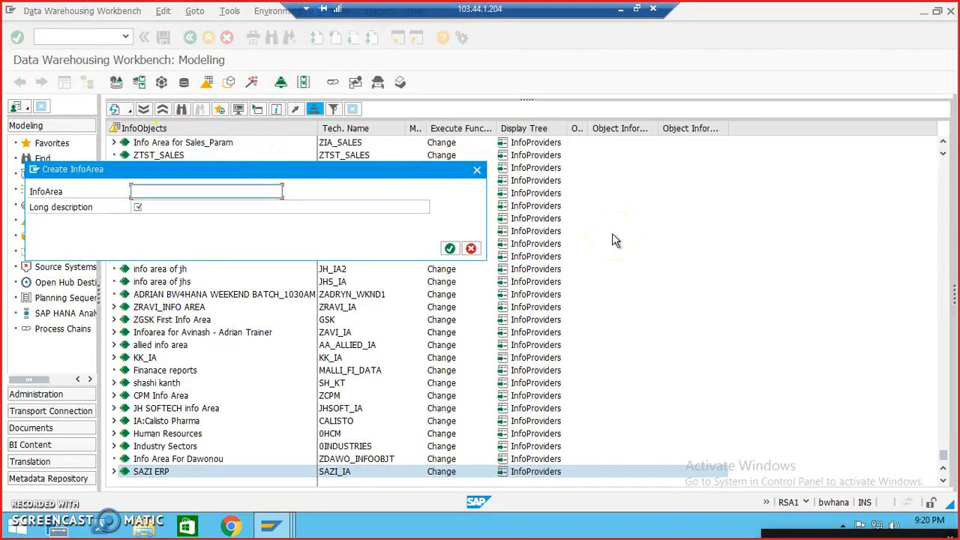
{"action": "left_click", "coordinate": [268, 194]}
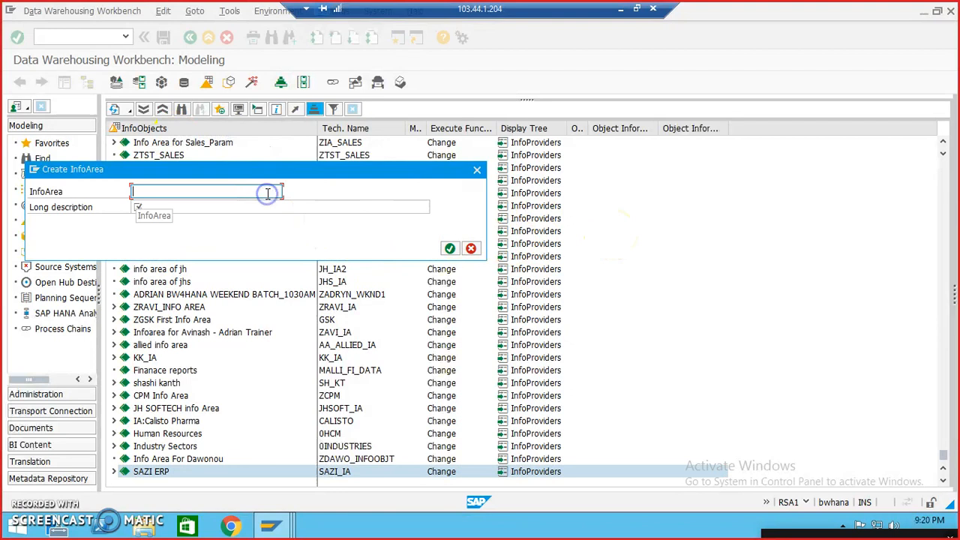
{"action": "type", "text": "jhcus"}
{"action": "key", "text": "BackSpace"}
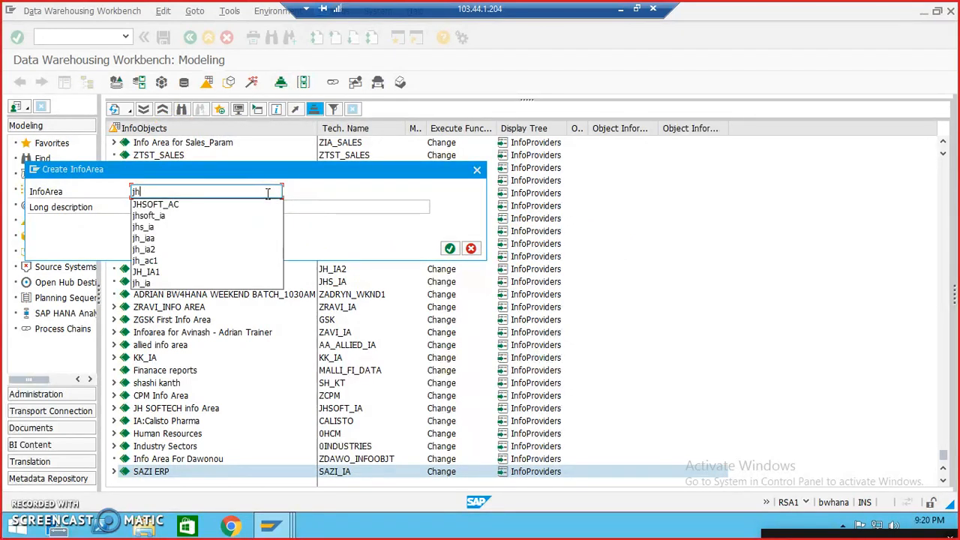
{"action": "type", "text": "_cust_is"}
{"action": "key", "text": "Tab"}
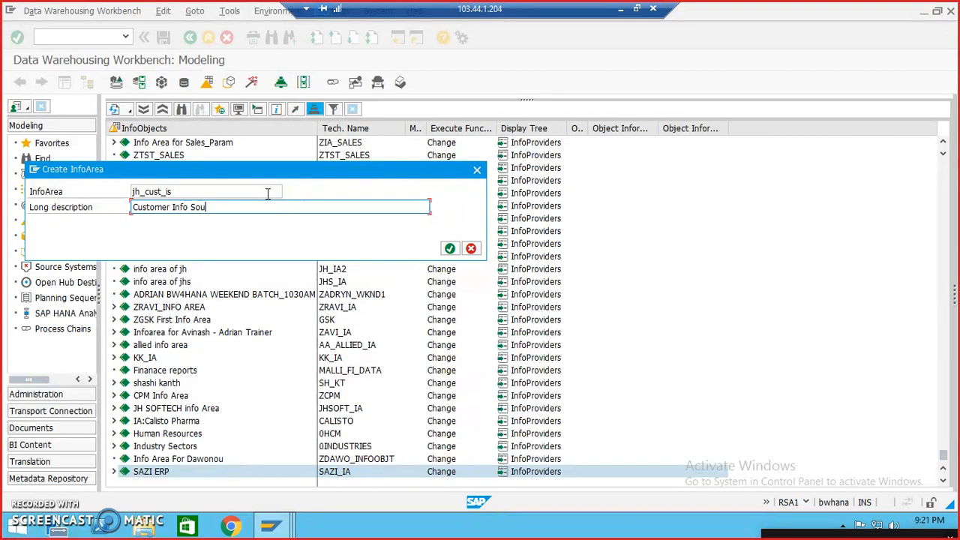
{"action": "type", "text": "ce"}
{"action": "key", "text": "Return"}
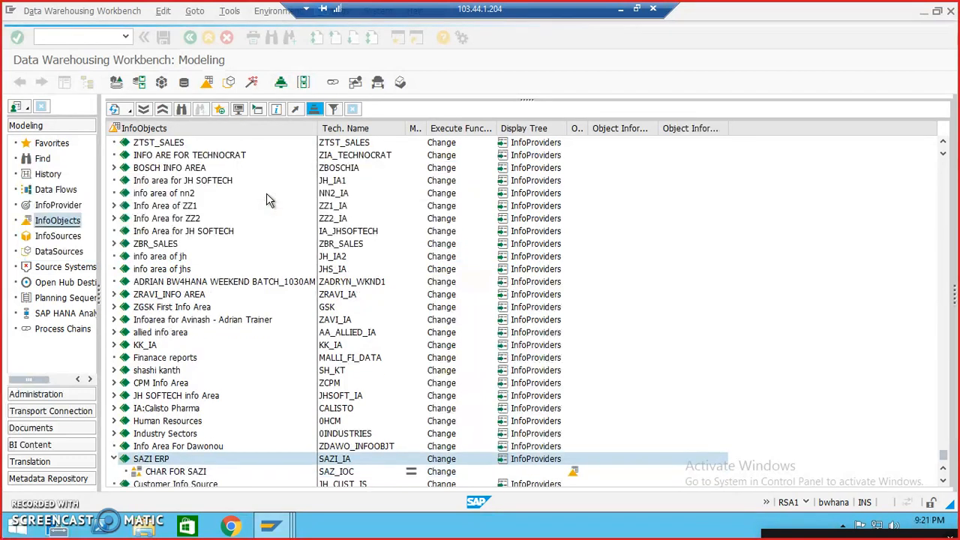
Step: Try to create a characteristic InfoObject catalog jh_ioc described as Chars under the Customer Info Source InfoArea
{"action": "scroll", "coordinate": [280, 212], "scroll_direction": "down", "scroll_amount": 1}
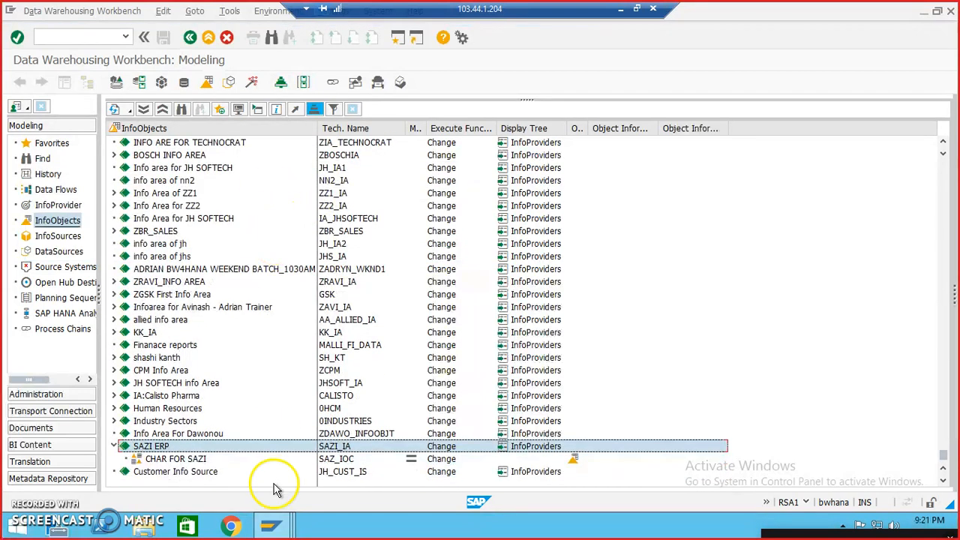
{"action": "left_click", "coordinate": [197, 473]}
{"action": "right_click", "coordinate": [197, 473]}
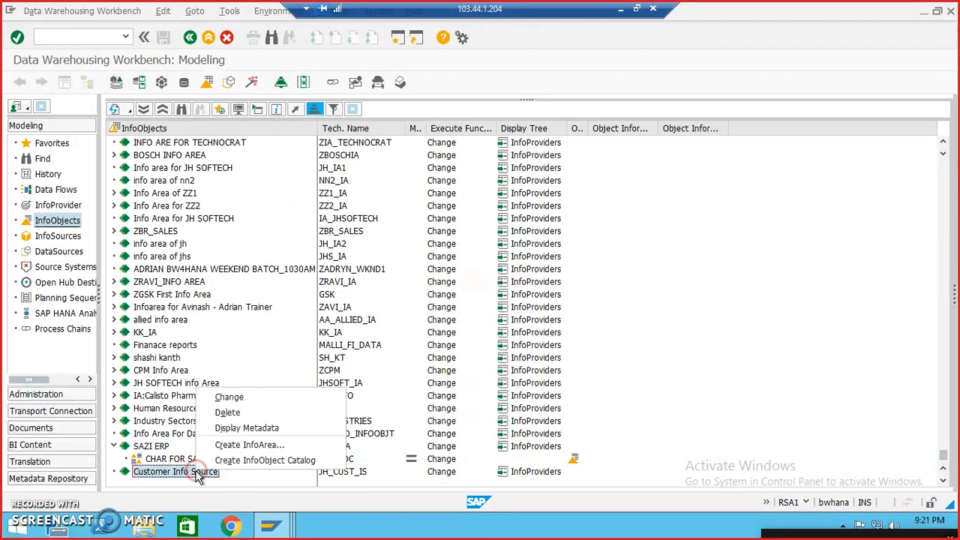
{"action": "left_click", "coordinate": [238, 461]}
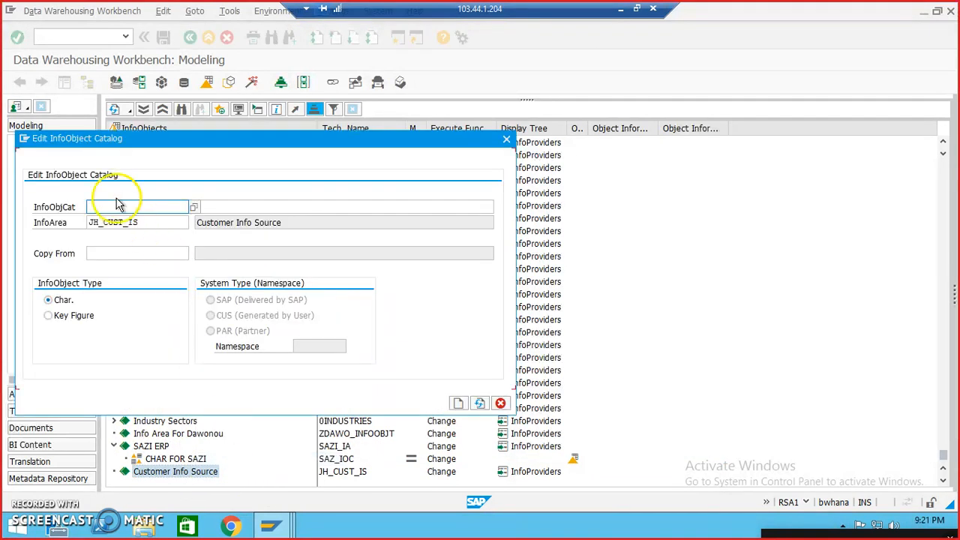
{"action": "type", "text": "jh_ioc"}
{"action": "key", "text": "Tab"}
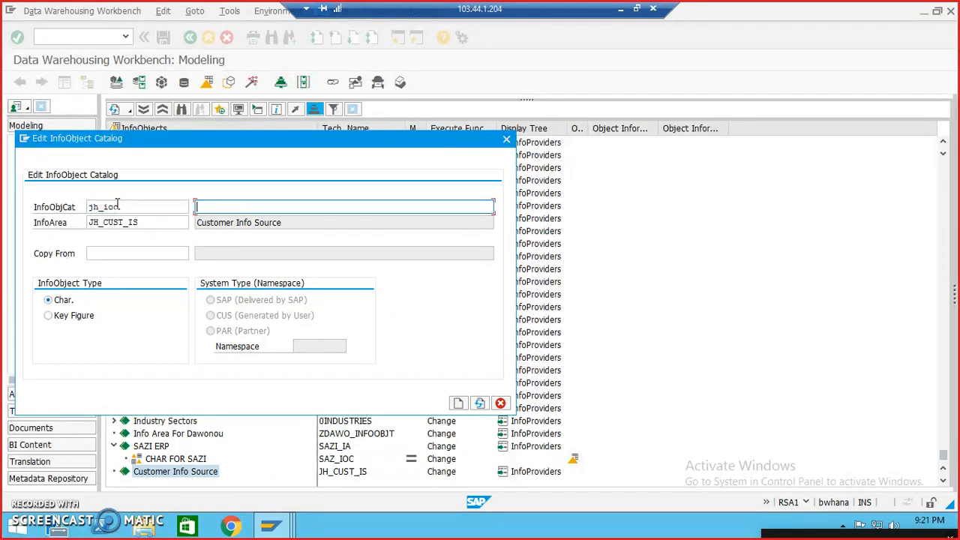
{"action": "type", "text": "Chars"}
{"action": "key", "text": "Return"}
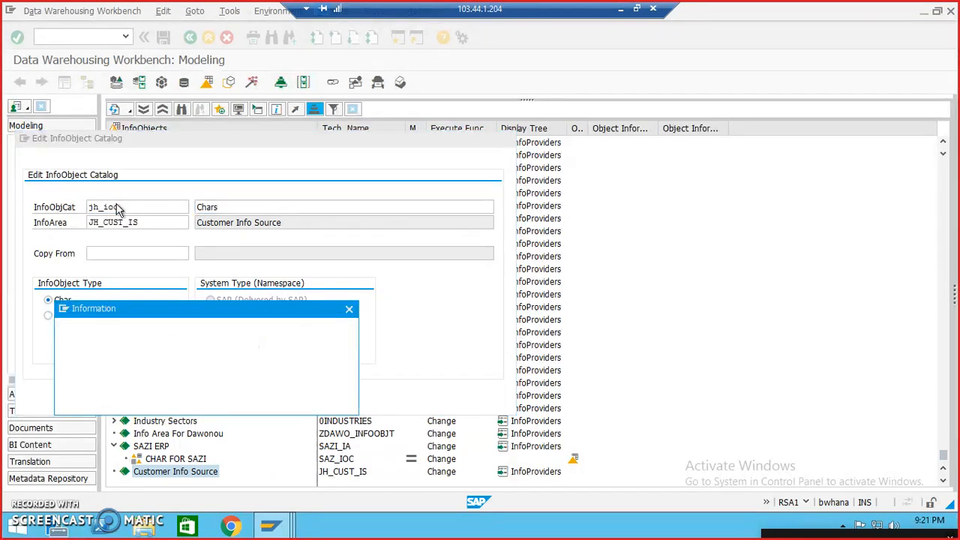
{"action": "key", "text": "Return"}
Step: Change the InfoObject catalog name to JH_IOC5 and create the catalog
{"action": "left_click", "coordinate": [117, 204]}
{"action": "type", "text": "S"}
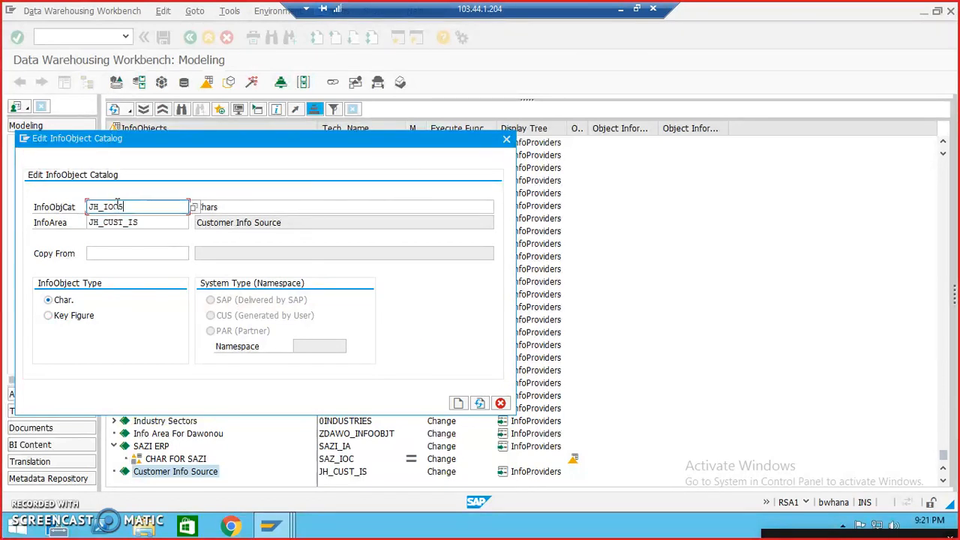
{"action": "key", "text": "Return"}
{"action": "left_click", "coordinate": [457, 403]}
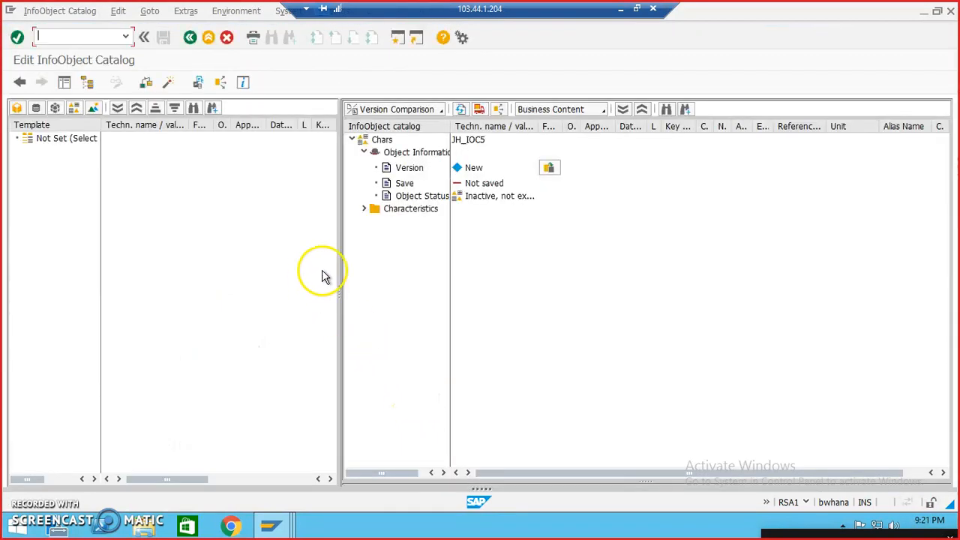
Step: Insert the KUNNR InfoObject into the catalog's Characteristics folder by direct input, and widen the data type and length columns
{"action": "double_click", "coordinate": [396, 213]}
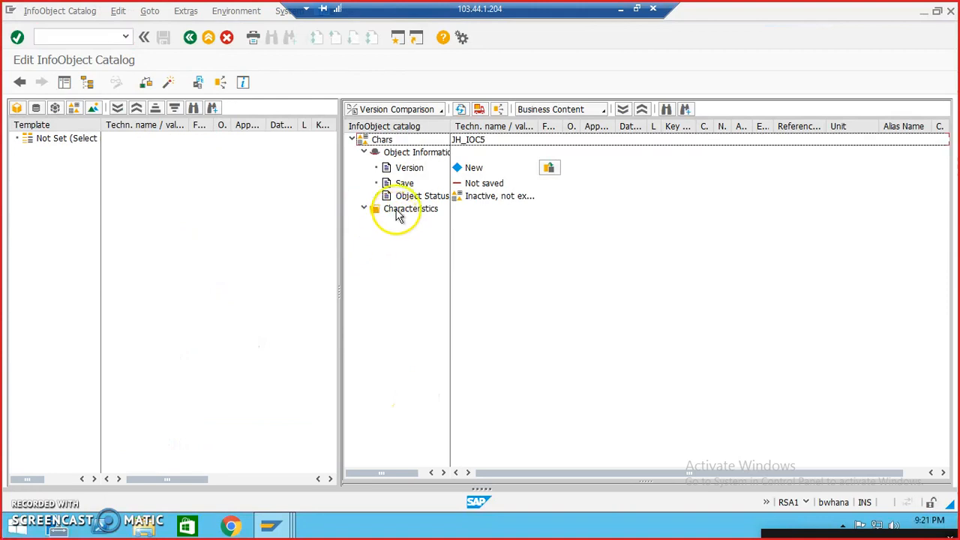
{"action": "right_click", "coordinate": [398, 216]}
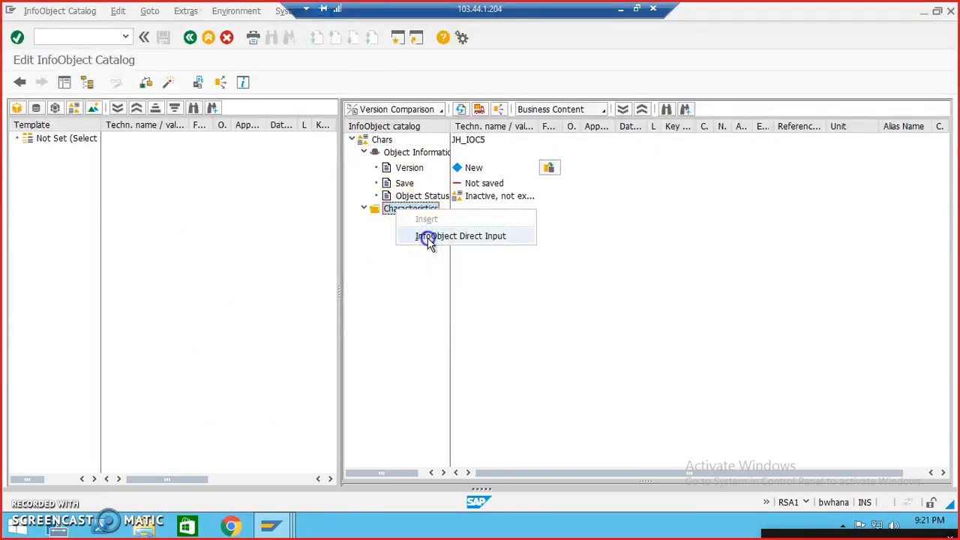
{"action": "left_click", "coordinate": [429, 235]}
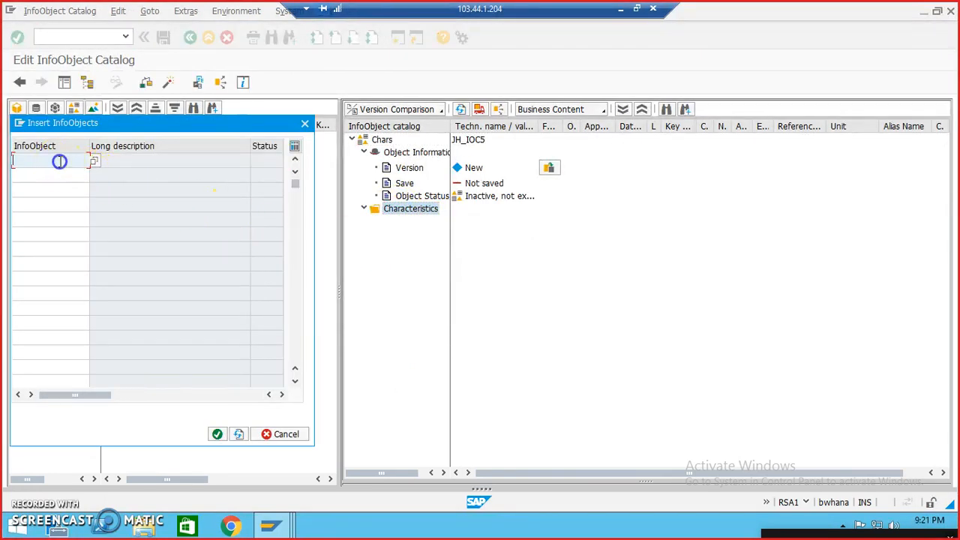
{"action": "type", "text": "kunnr"}
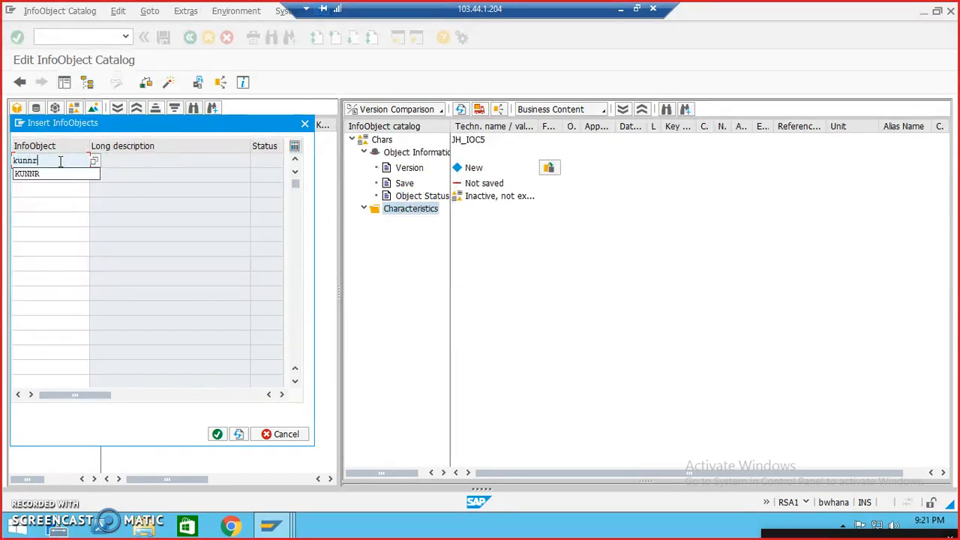
{"action": "key", "text": "Return"}
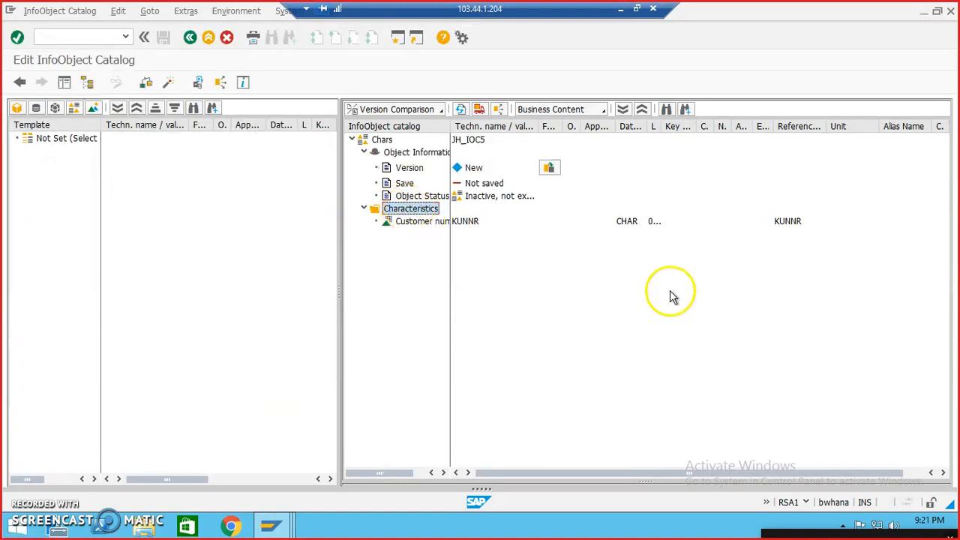
{"action": "left_click_drag", "start_coordinate": [647, 129], "coordinate": [701, 127]}
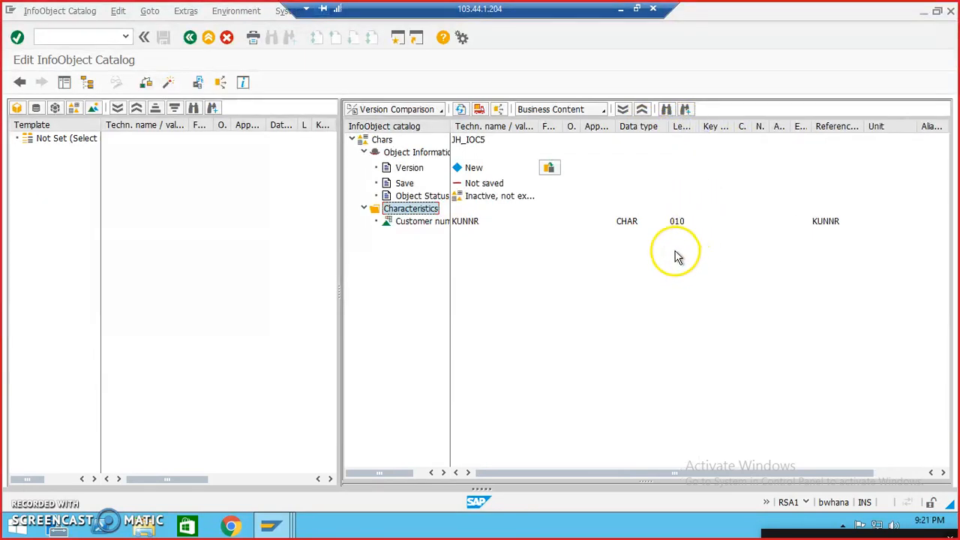
Step: Insert the NAME1 InfoObject into the catalog's Characteristics folder by direct input
{"action": "right_click", "coordinate": [409, 213]}
{"action": "left_click", "coordinate": [465, 236]}
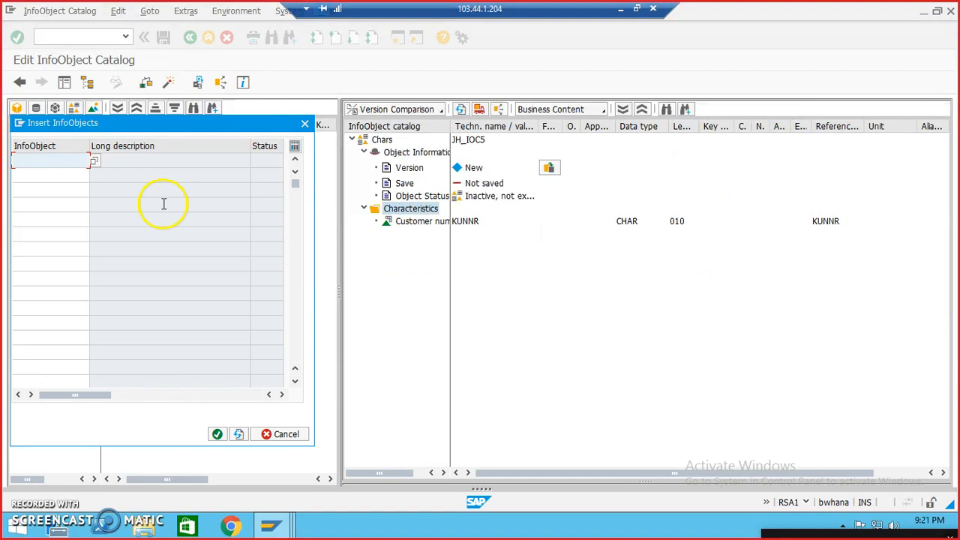
{"action": "type", "text": "n"}
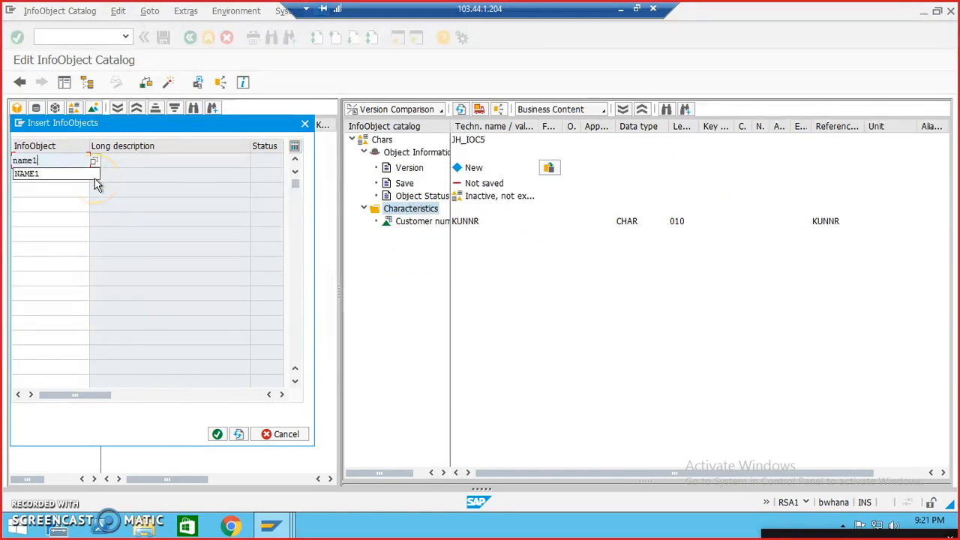
{"action": "type", "text": "ame1"}
{"action": "key", "text": "Return"}
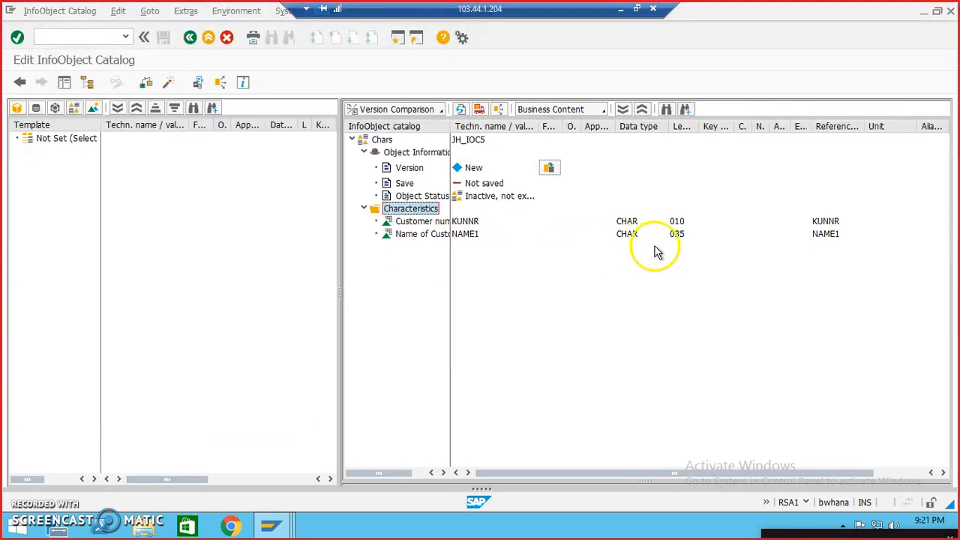
Step: Examine the fields of table KNA1 and the field group of InfoSet ZJH_KNA1 used by DataSource ZJH_CUST_IS
{"action": "mouse_move", "coordinate": [271, 525]}
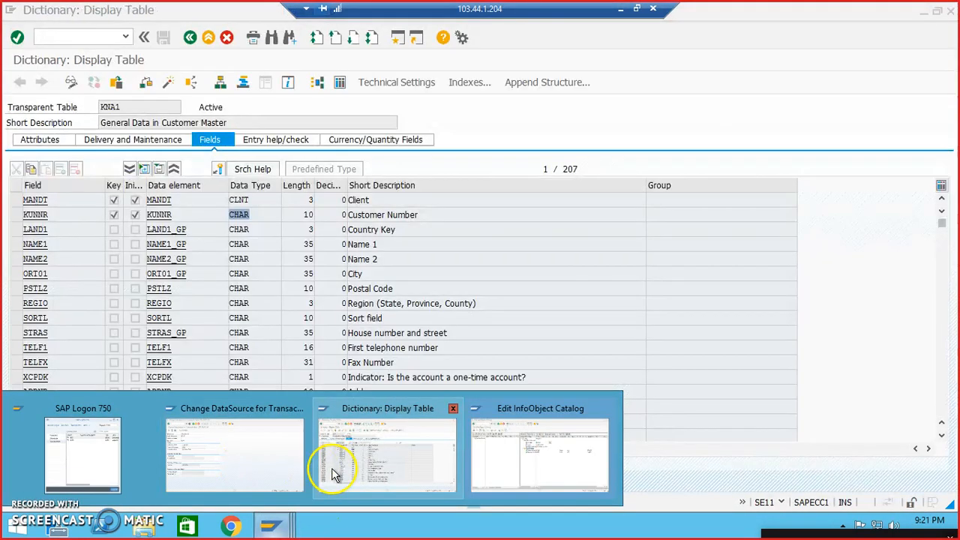
{"action": "left_click", "coordinate": [332, 466]}
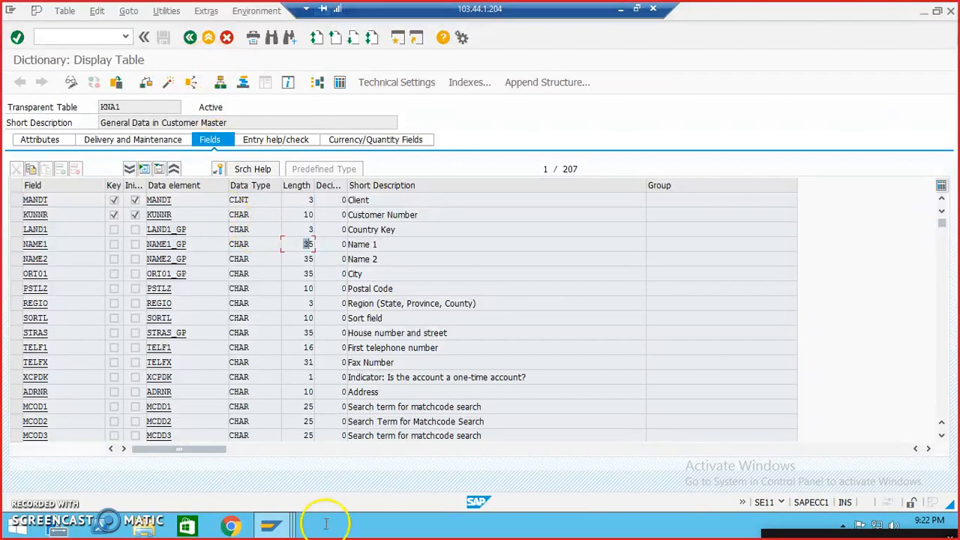
{"action": "mouse_move", "coordinate": [270, 525]}
{"action": "left_click", "coordinate": [245, 461]}
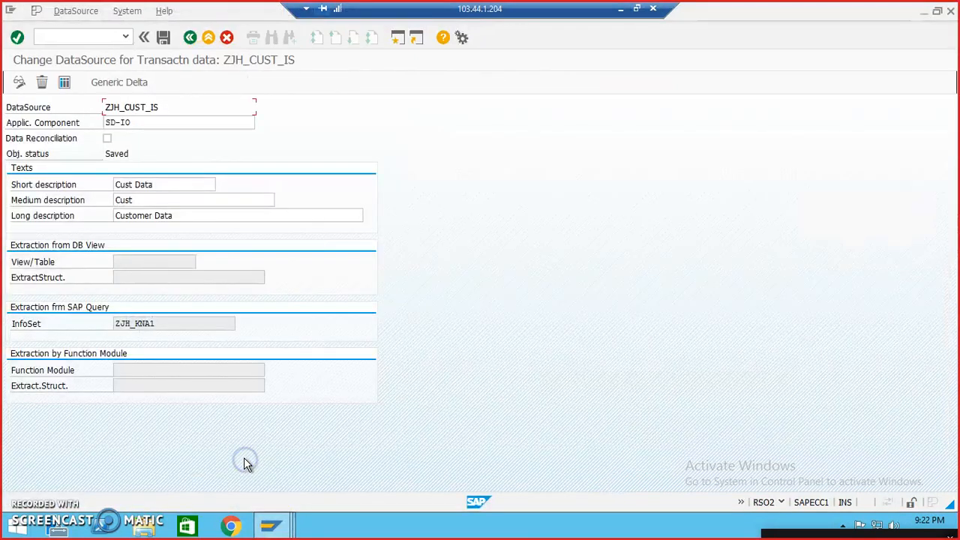
{"action": "double_click", "coordinate": [138, 324]}
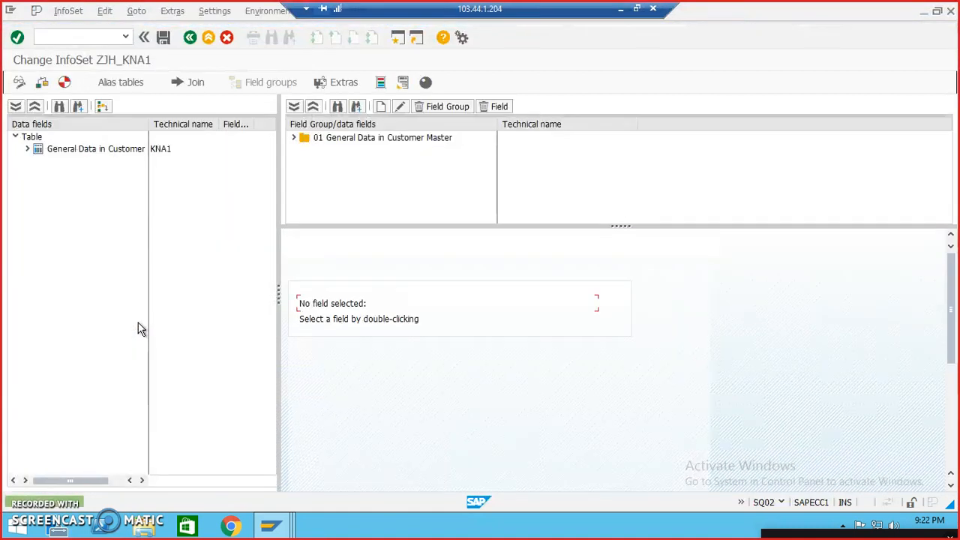
{"action": "left_click", "coordinate": [27, 148]}
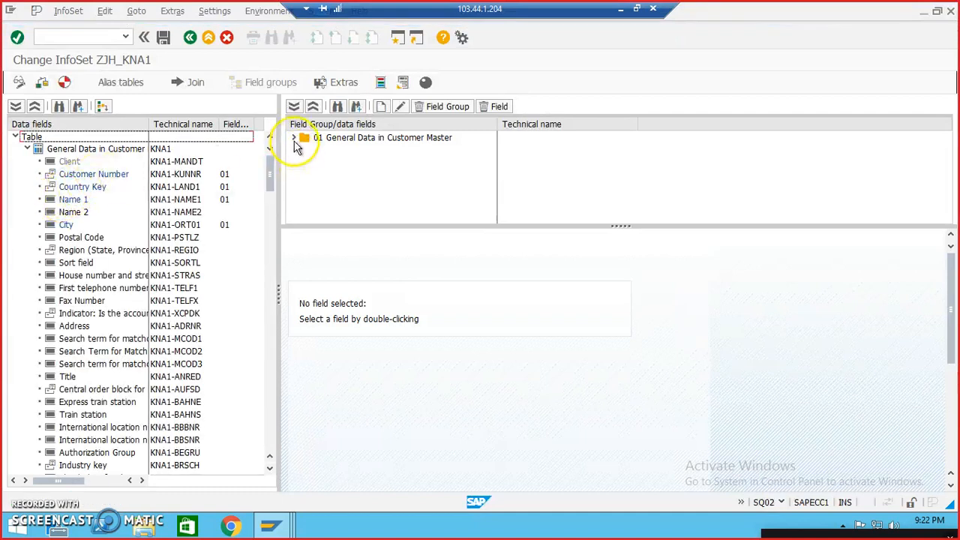
{"action": "left_click", "coordinate": [294, 140]}
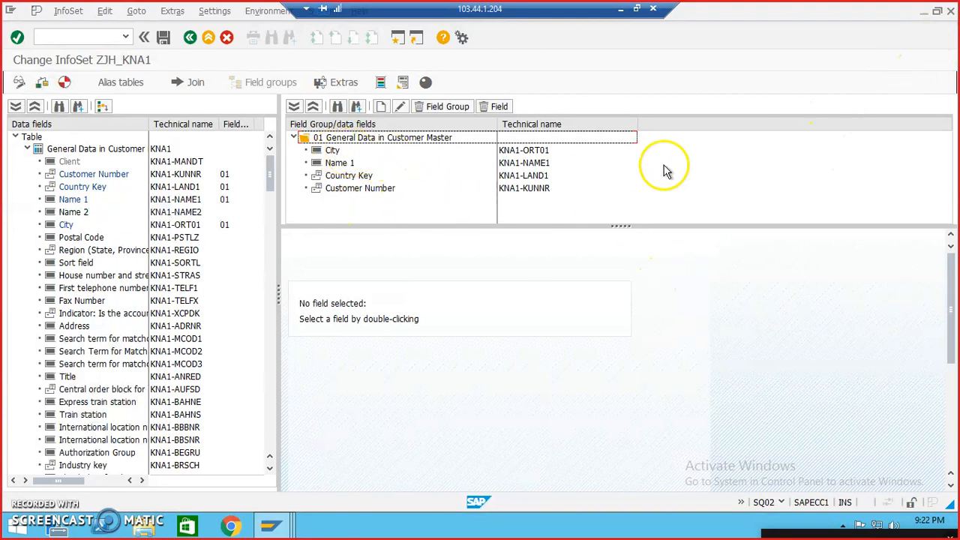
{"action": "left_click", "coordinate": [924, 13]}
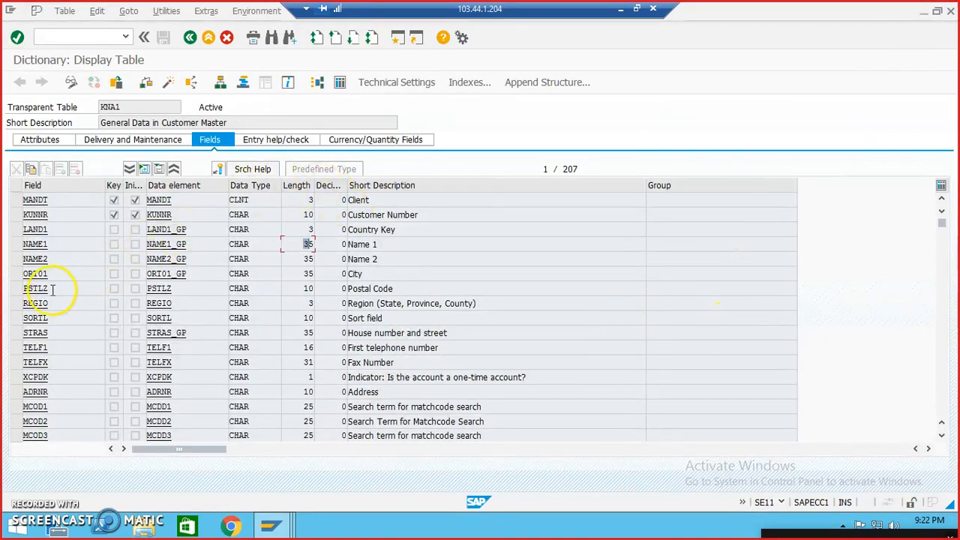
Step: Try to insert the ORT01 InfoObject into the Characteristics folder of catalog JH_IOC5 by direct input
{"action": "left_click", "coordinate": [271, 525]}
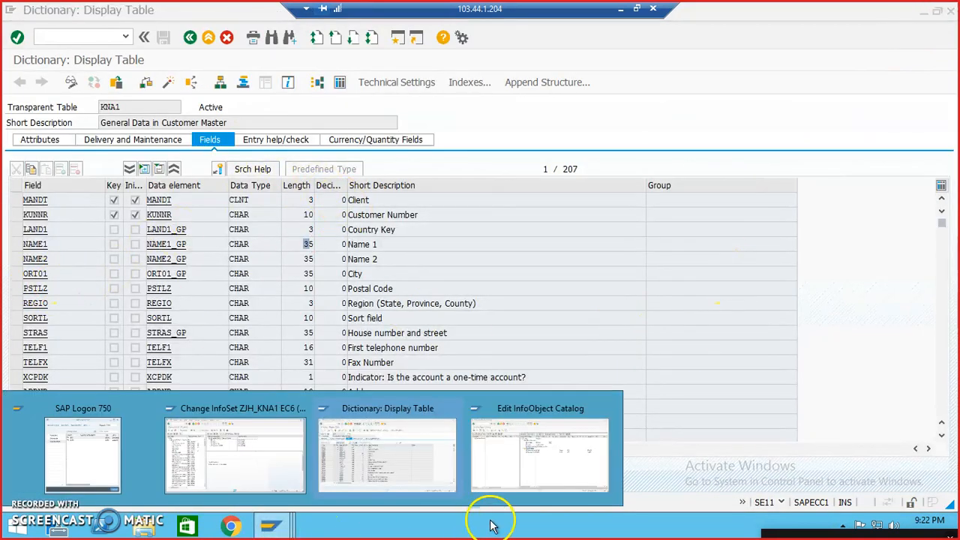
{"action": "left_click", "coordinate": [530, 486]}
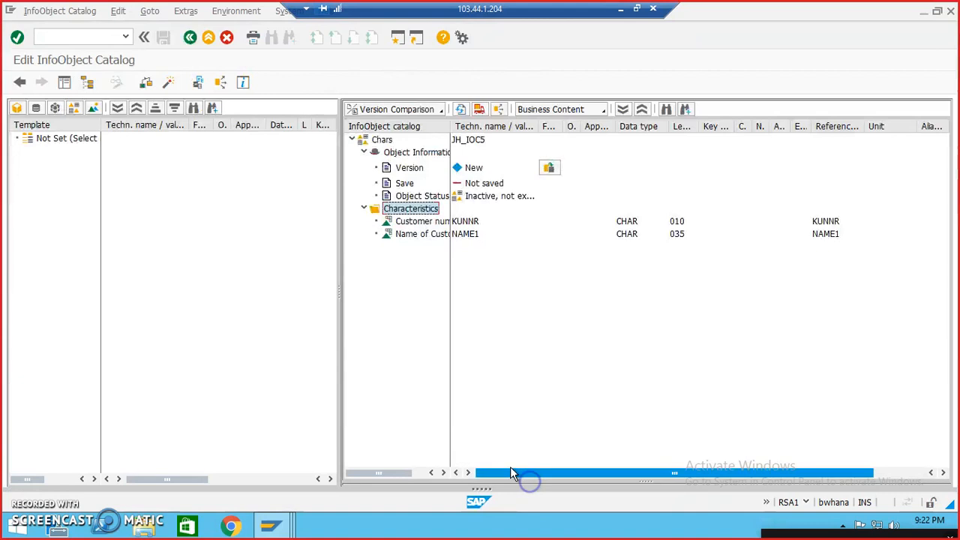
{"action": "right_click", "coordinate": [405, 213]}
{"action": "left_click", "coordinate": [423, 240]}
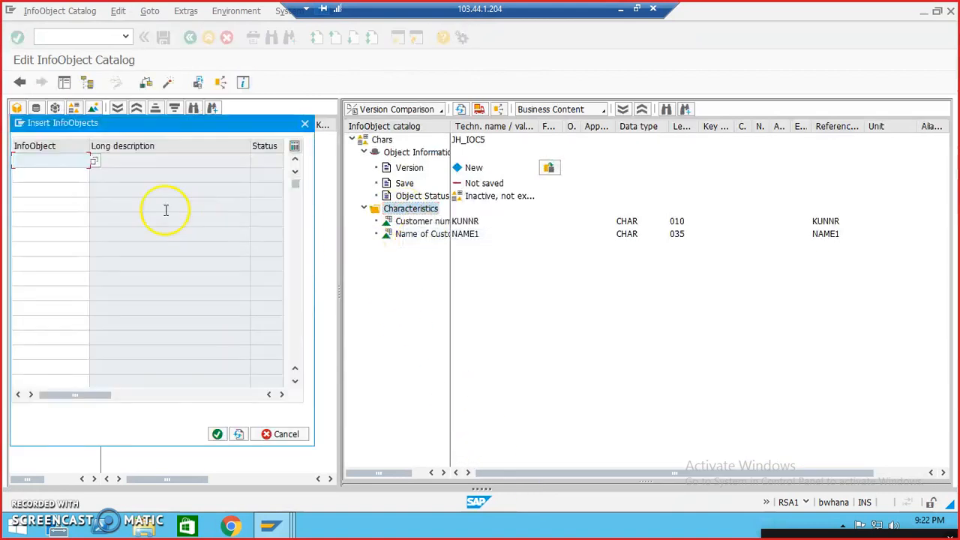
{"action": "type", "text": "ort01"}
{"action": "key", "text": "Return"}
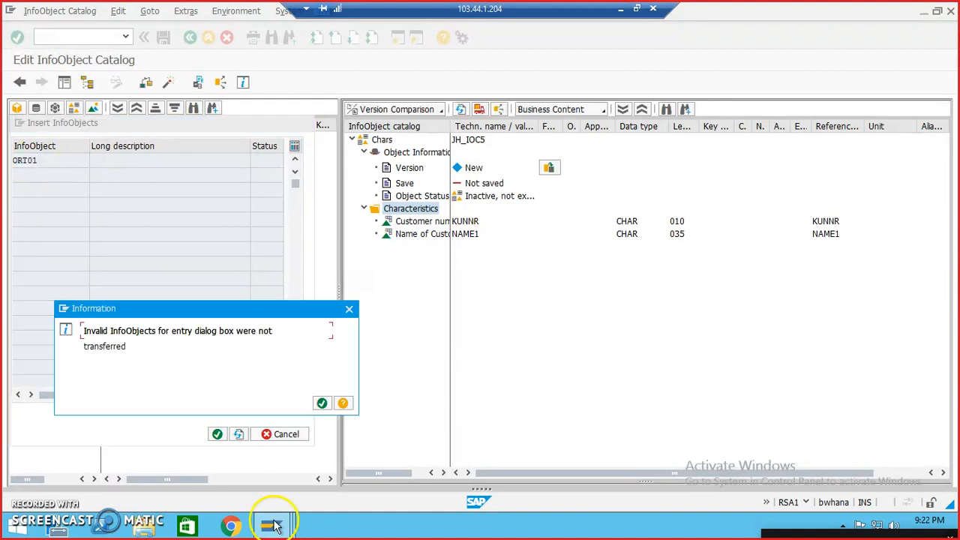
{"action": "left_click", "coordinate": [324, 404]}
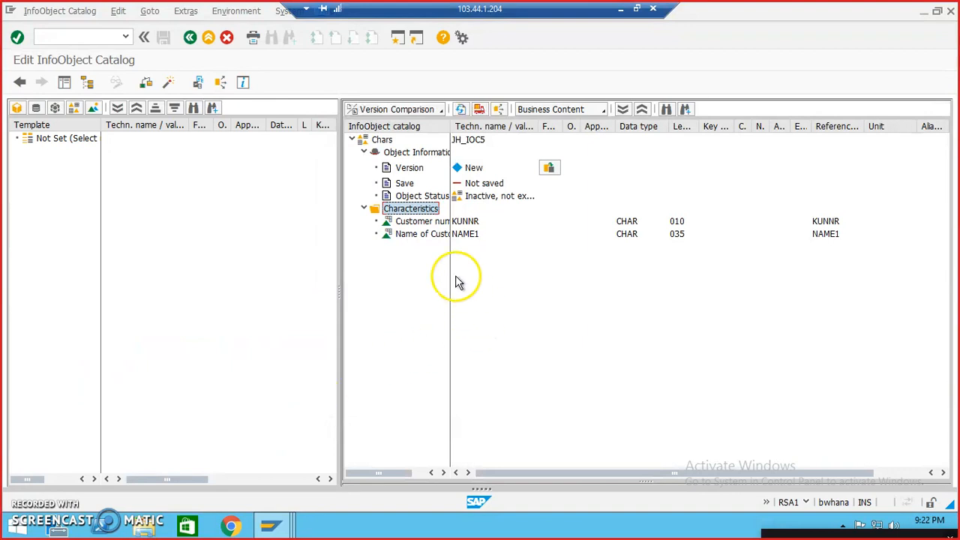
{"action": "right_click", "coordinate": [418, 213]}
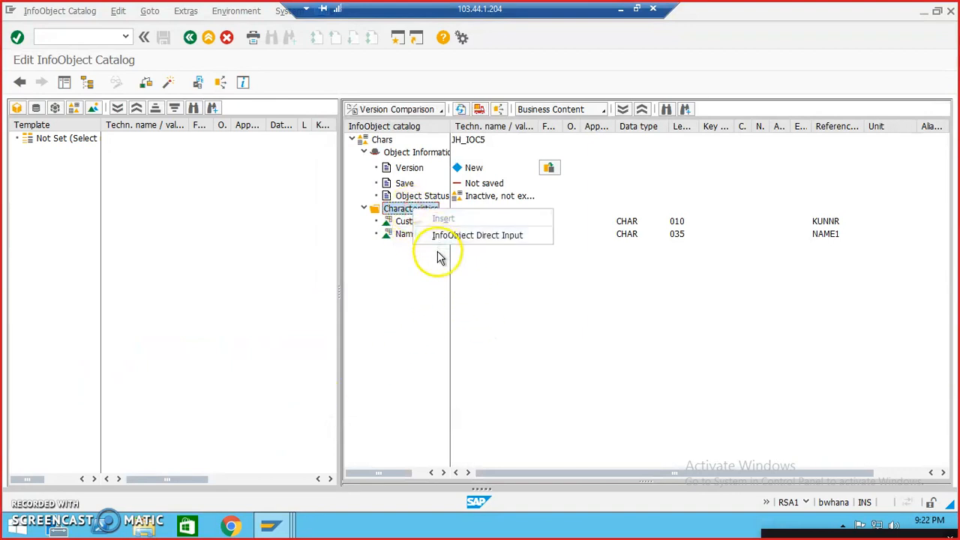
{"action": "left_click", "coordinate": [440, 234]}
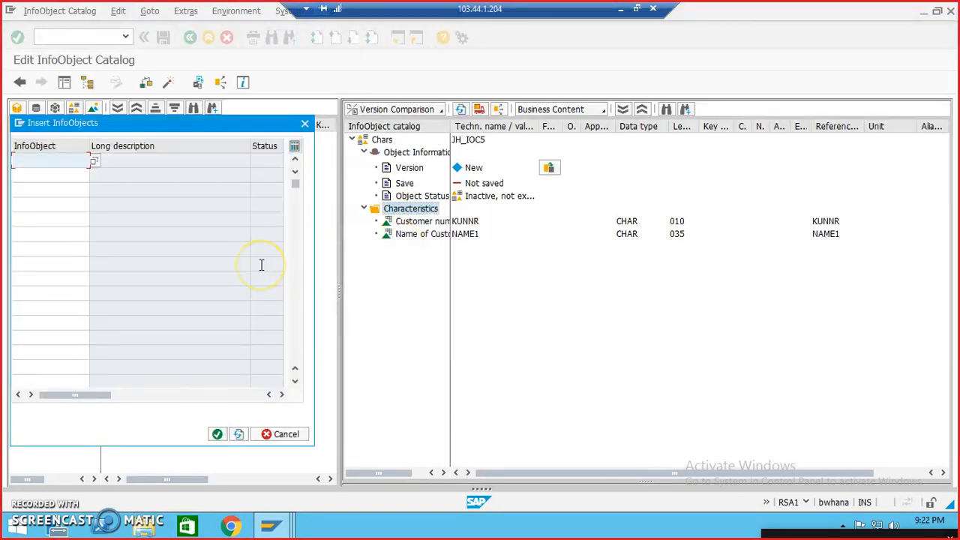
{"action": "type", "text": "ort01"}
{"action": "key", "text": "Return"}
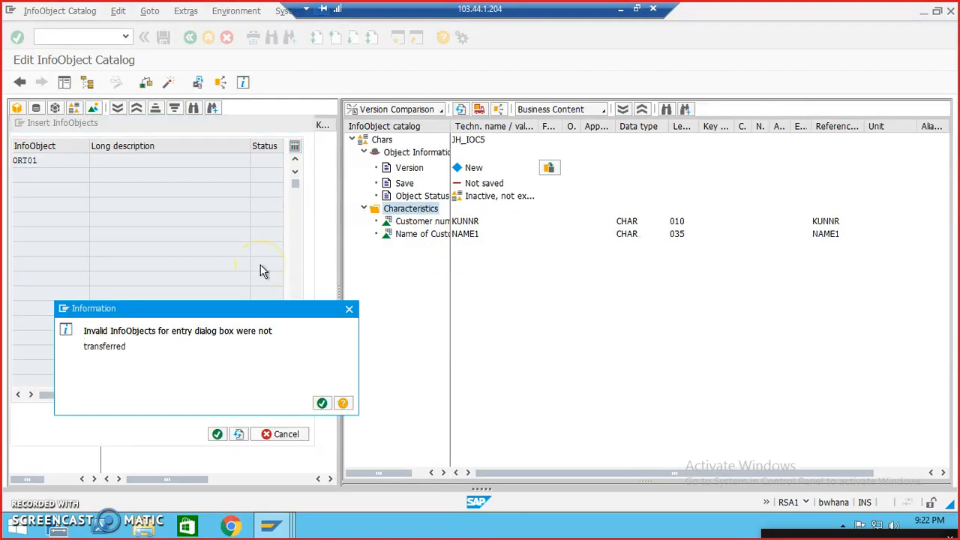
{"action": "key", "text": "Return"}
{"action": "left_click", "coordinate": [376, 285]}
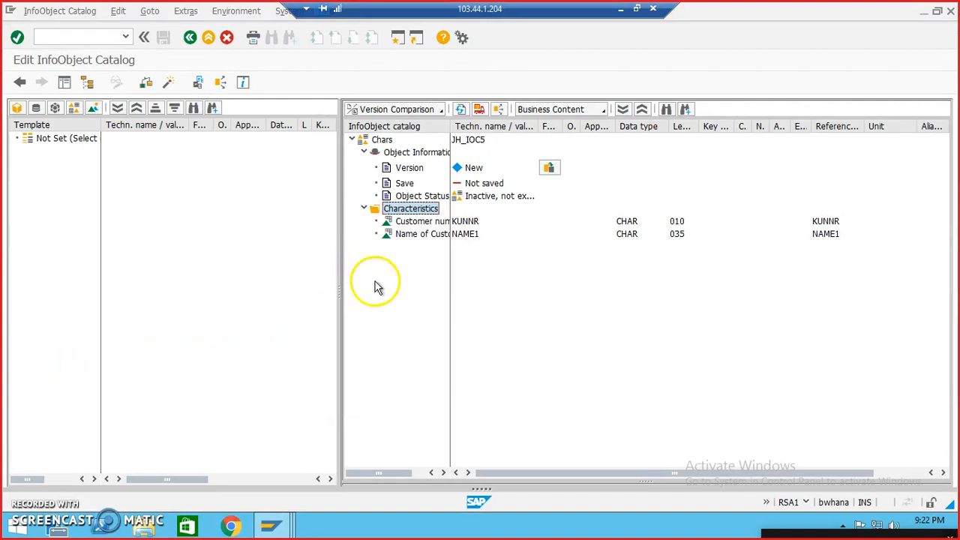
Step: Insert the LAND1 InfoObject into the catalog's Characteristics folder by direct input
{"action": "right_click", "coordinate": [410, 213]}
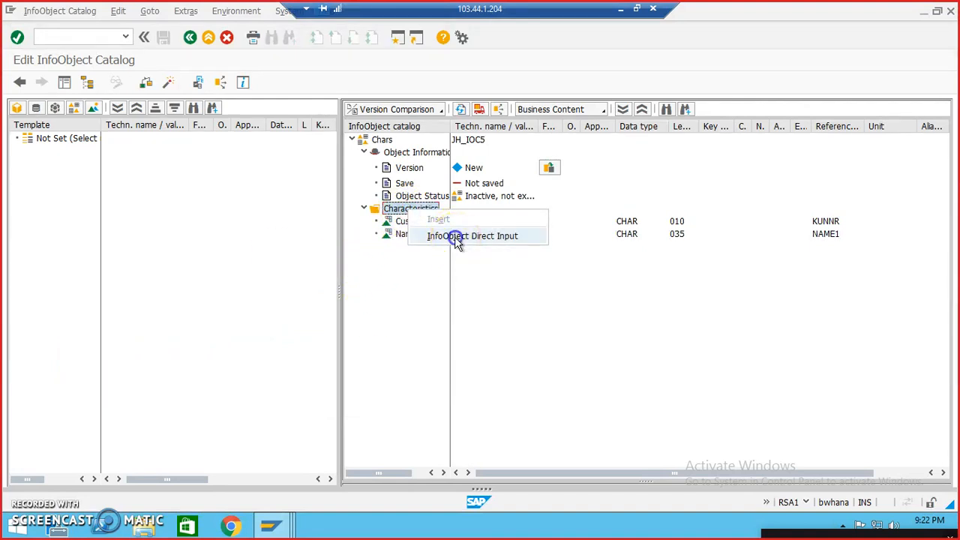
{"action": "left_click", "coordinate": [445, 236]}
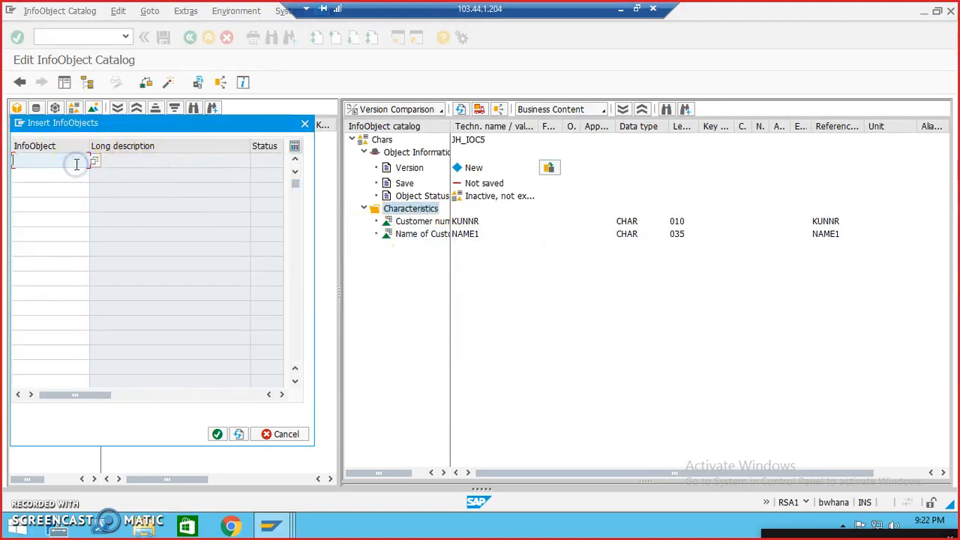
{"action": "type", "text": "la"}
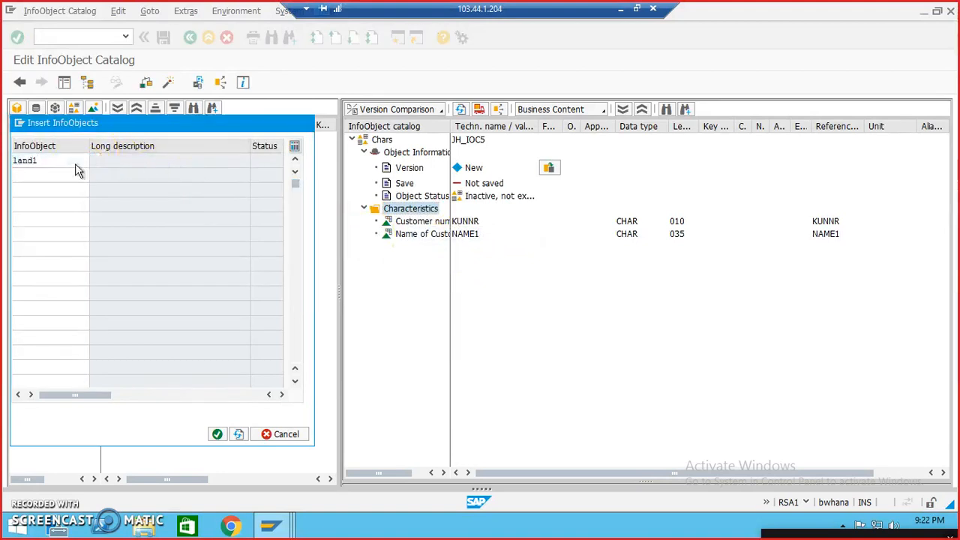
{"action": "type", "text": "nd1"}
{"action": "key", "text": "Return"}
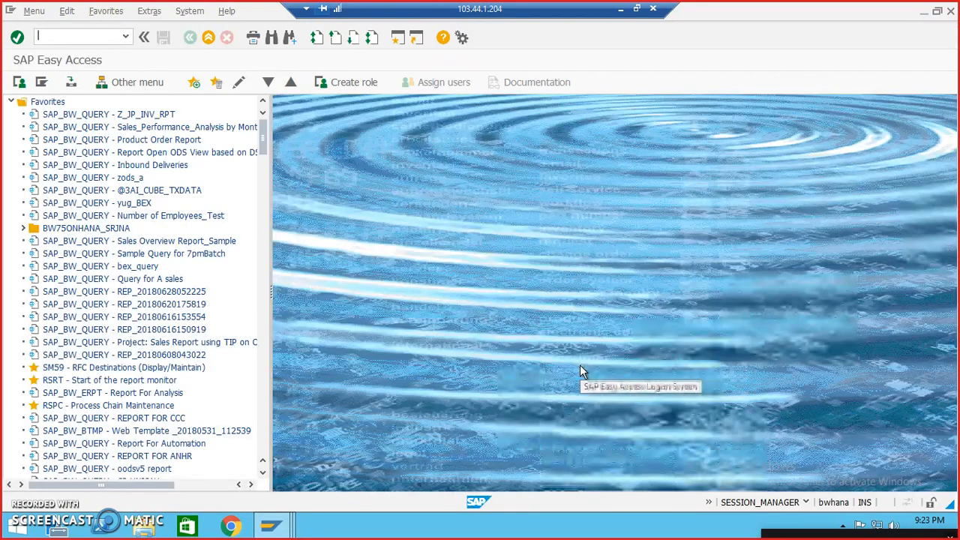
Step: Open InfoObject maintenance (RSD1) in another session for characteristic ORT01 and enable editing with the command nohdb
{"action": "key", "text": "Return"}
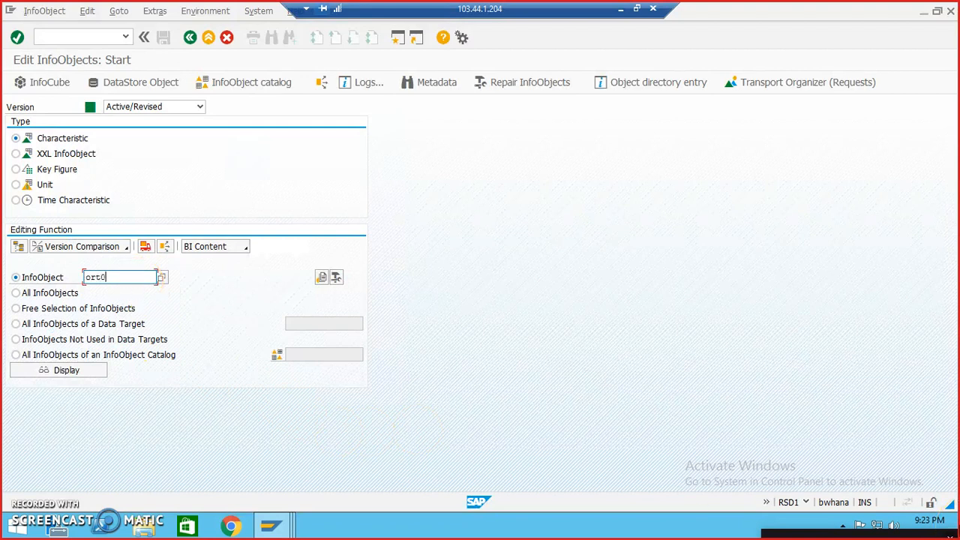
{"action": "left_click", "coordinate": [74, 35]}
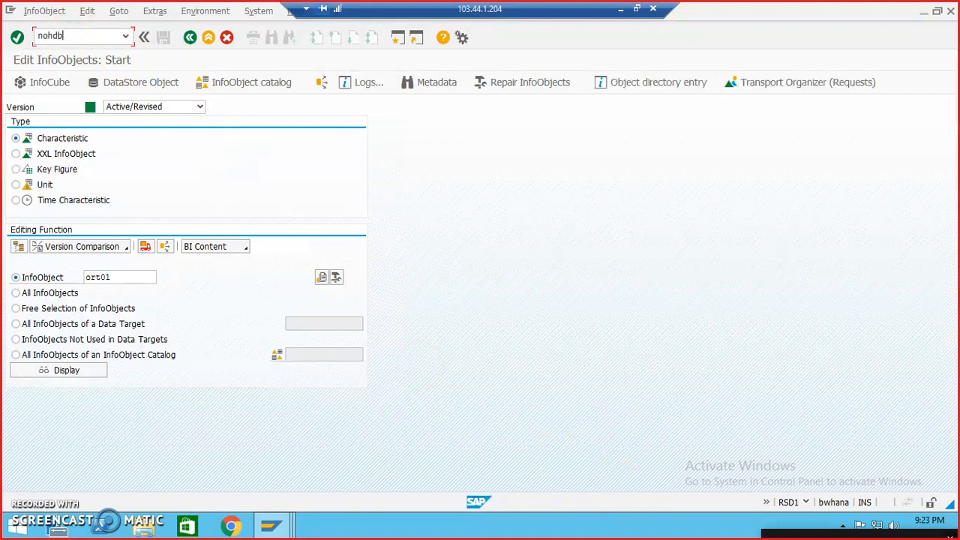
{"action": "type", "text": "nohdb"}
{"action": "key", "text": "Return"}
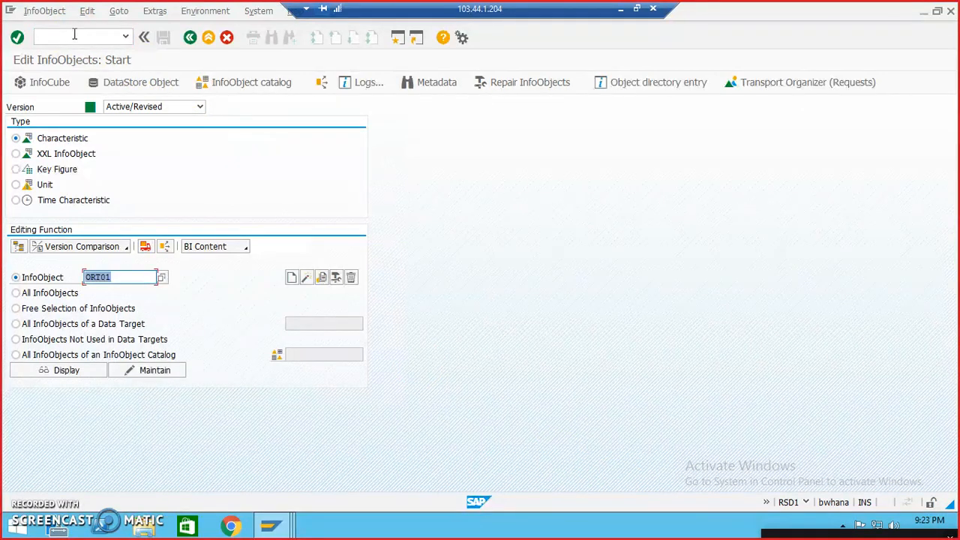
Step: Create the characteristic ORT01 with the long description City
{"action": "left_click", "coordinate": [291, 281]}
{"action": "left_click", "coordinate": [305, 210]}
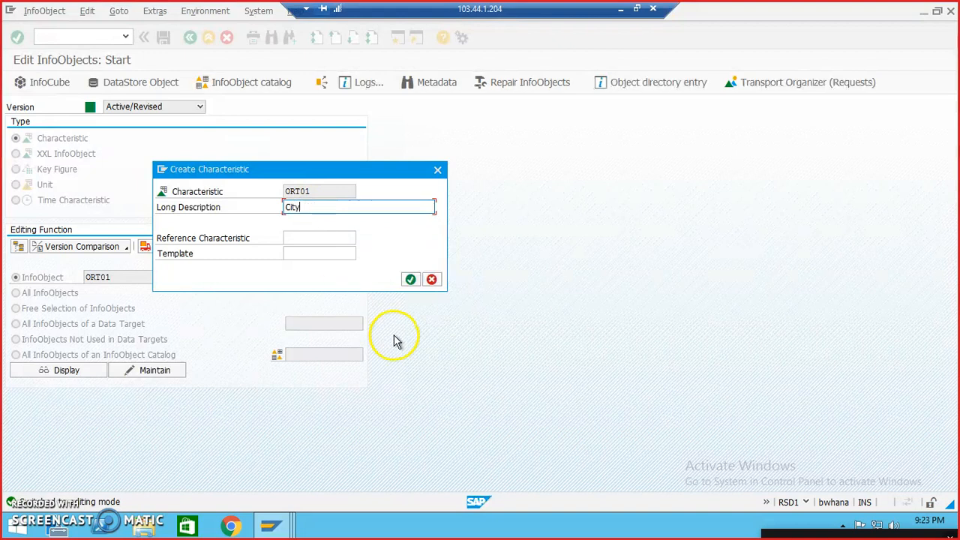
{"action": "left_click", "coordinate": [409, 279]}
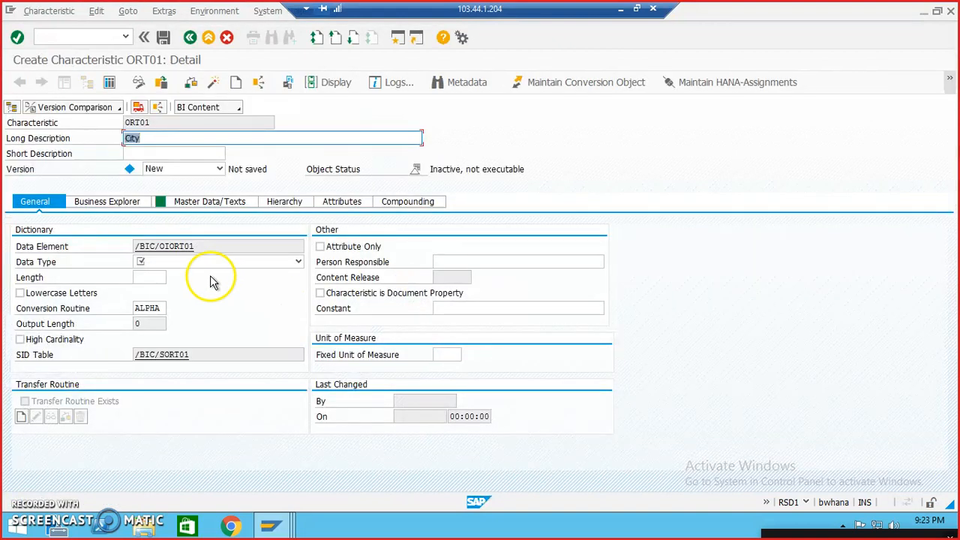
Step: Set ORT01's data type to CHAR - Character String and its length to 35, matching the City field of table KNA1
{"action": "left_click", "coordinate": [172, 261]}
{"action": "left_click", "coordinate": [180, 275]}
{"action": "left_click", "coordinate": [153, 277]}
{"action": "mouse_move", "coordinate": [267, 530]}
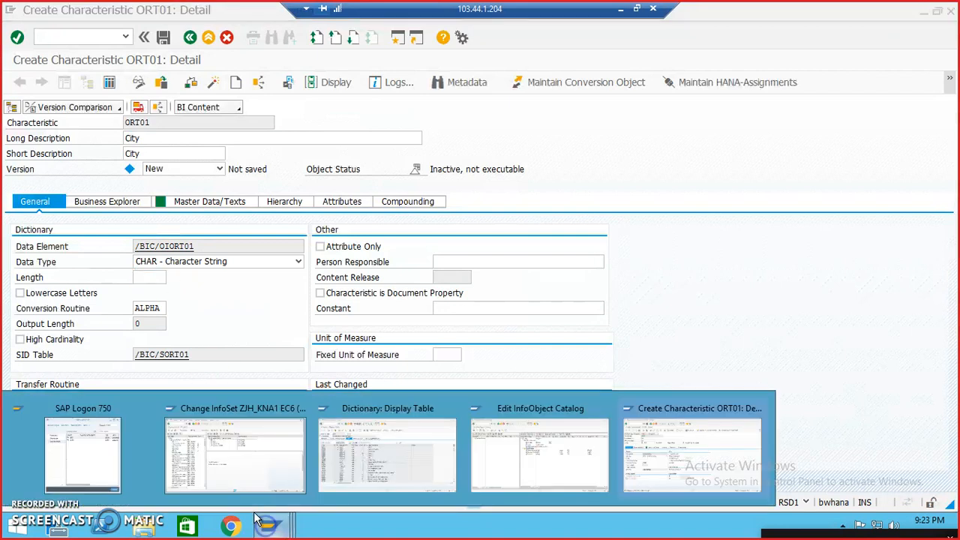
{"action": "left_click", "coordinate": [375, 476]}
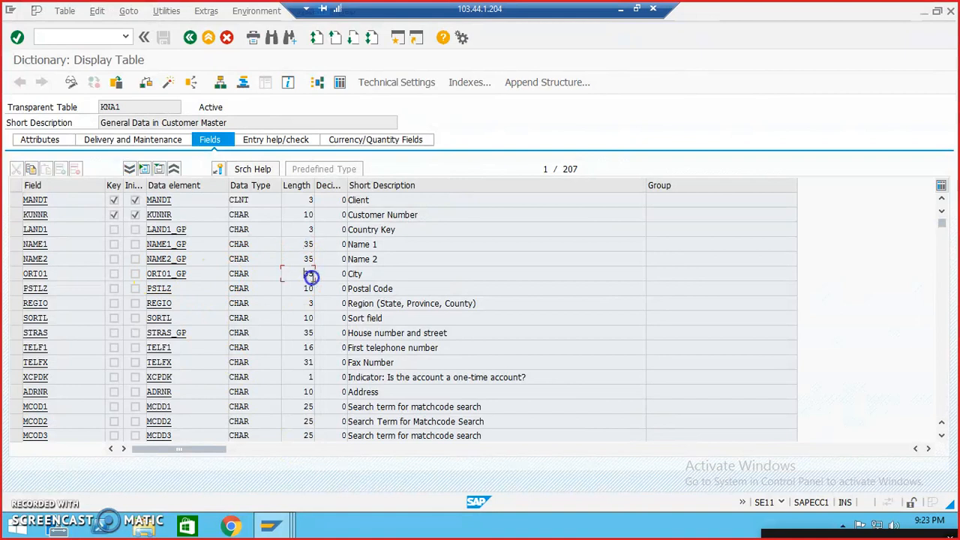
{"action": "left_click", "coordinate": [921, 11]}
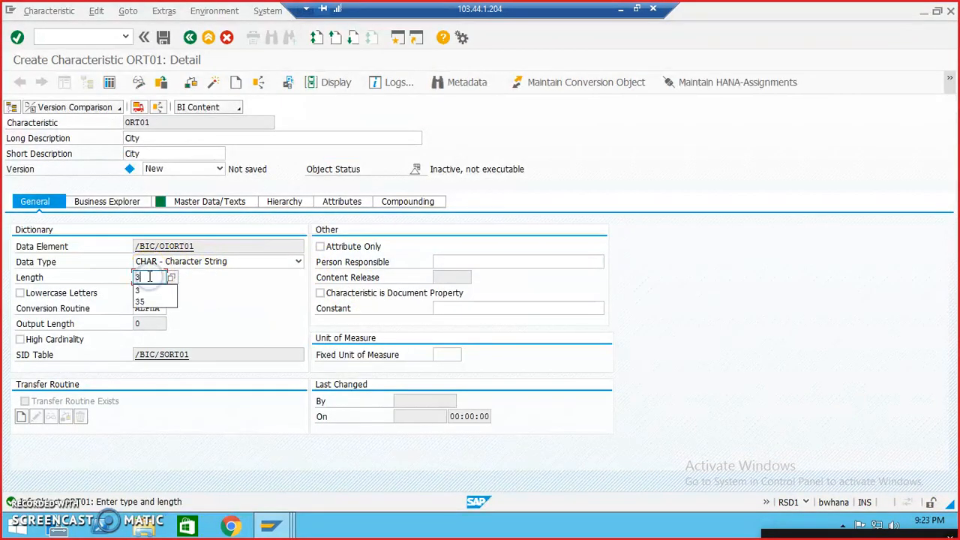
Step: Save characteristic ORT01 in package zjhsoftech under the Workbench request New Req for JH SOFTECH, and activate it
{"action": "left_click", "coordinate": [162, 37]}
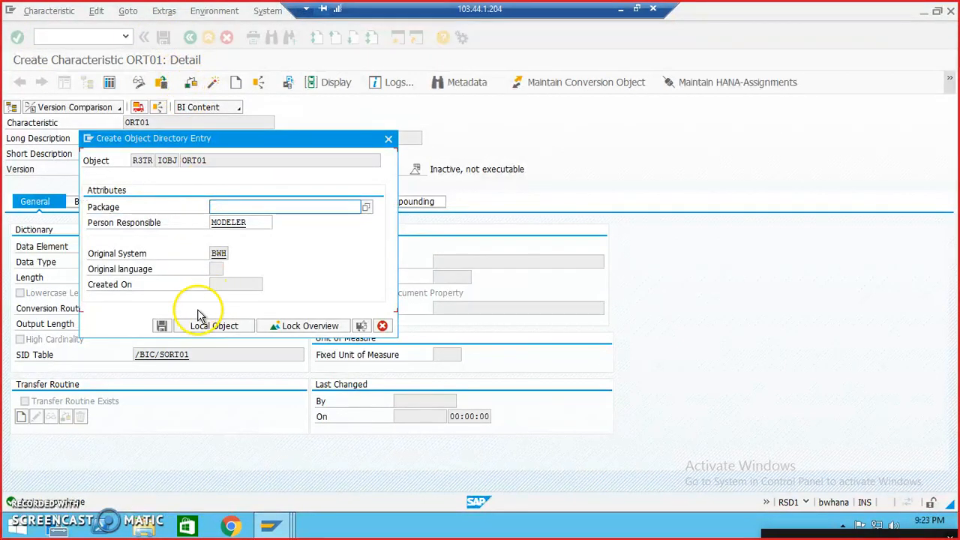
{"action": "left_click", "coordinate": [241, 208]}
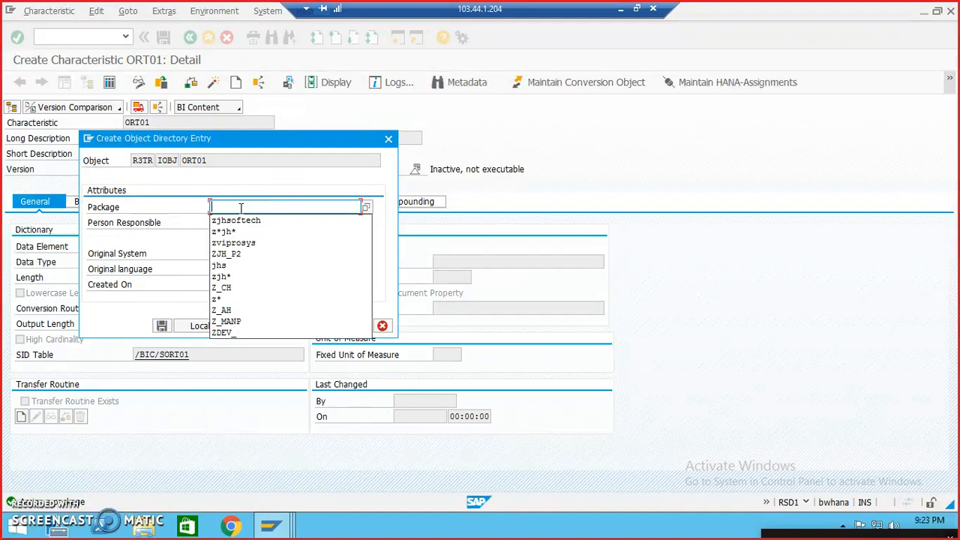
{"action": "left_click", "coordinate": [239, 221]}
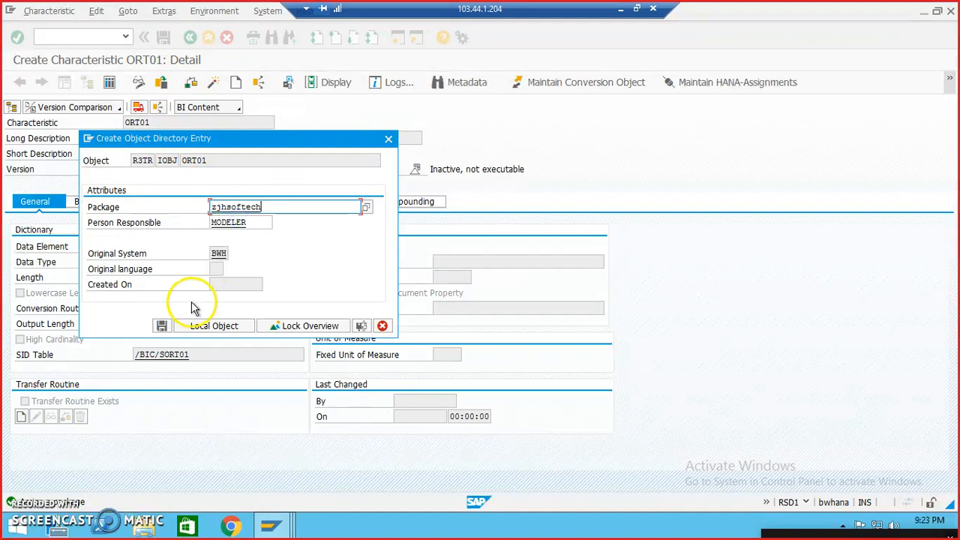
{"action": "left_click", "coordinate": [162, 325]}
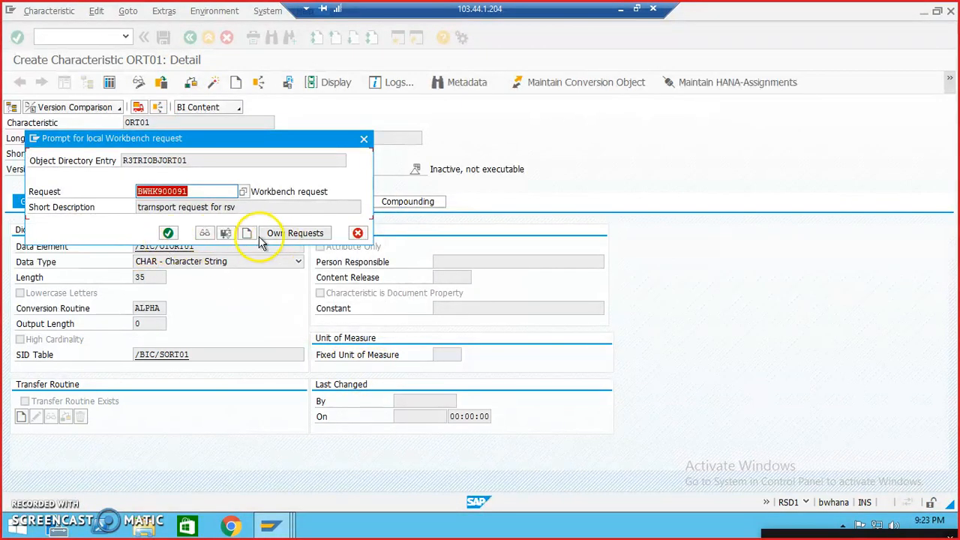
{"action": "left_click", "coordinate": [302, 234]}
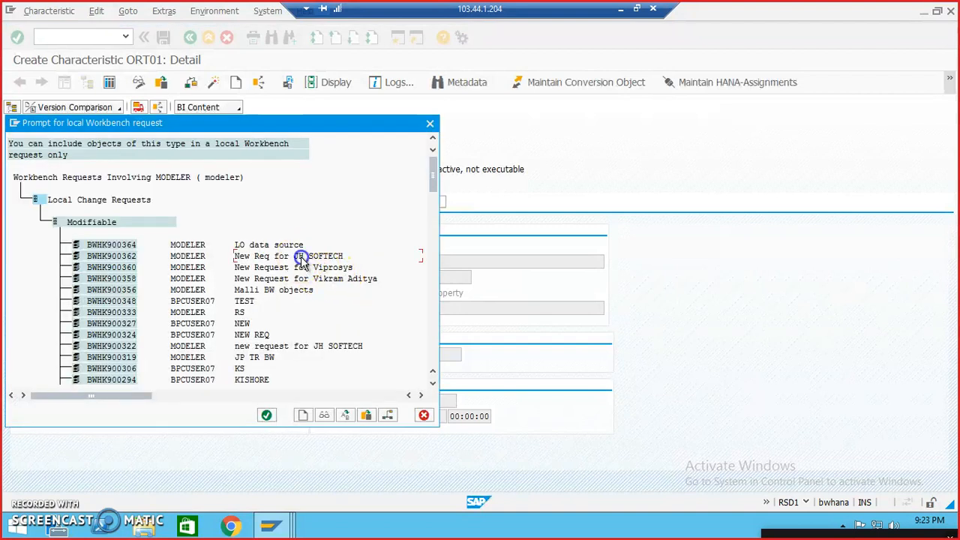
{"action": "double_click", "coordinate": [300, 256]}
{"action": "left_click", "coordinate": [168, 233]}
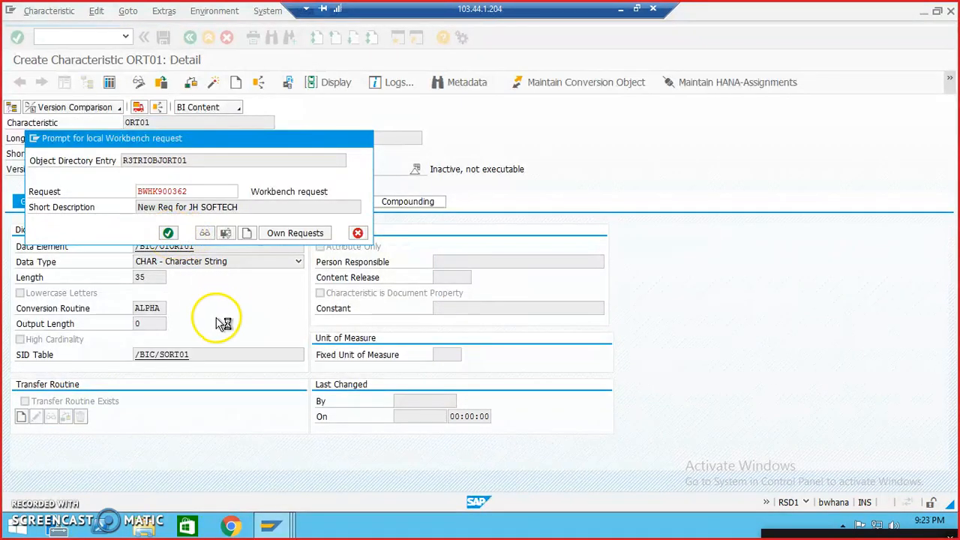
{"action": "left_click", "coordinate": [213, 82]}
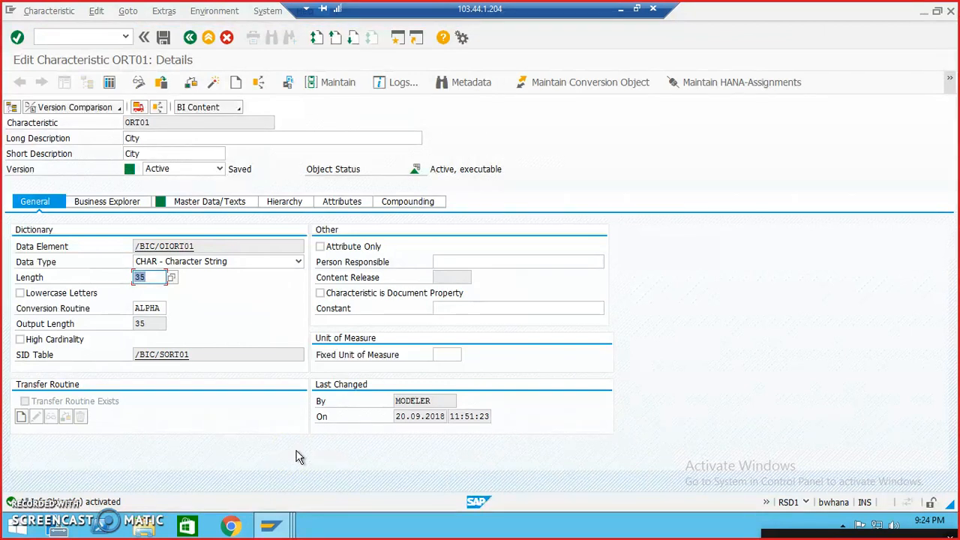
Step: Return to the InfoObject catalog and insert the new ORT01 InfoObject into its Characteristics folder by direct input
{"action": "mouse_move", "coordinate": [271, 525]}
{"action": "left_click", "coordinate": [517, 466]}
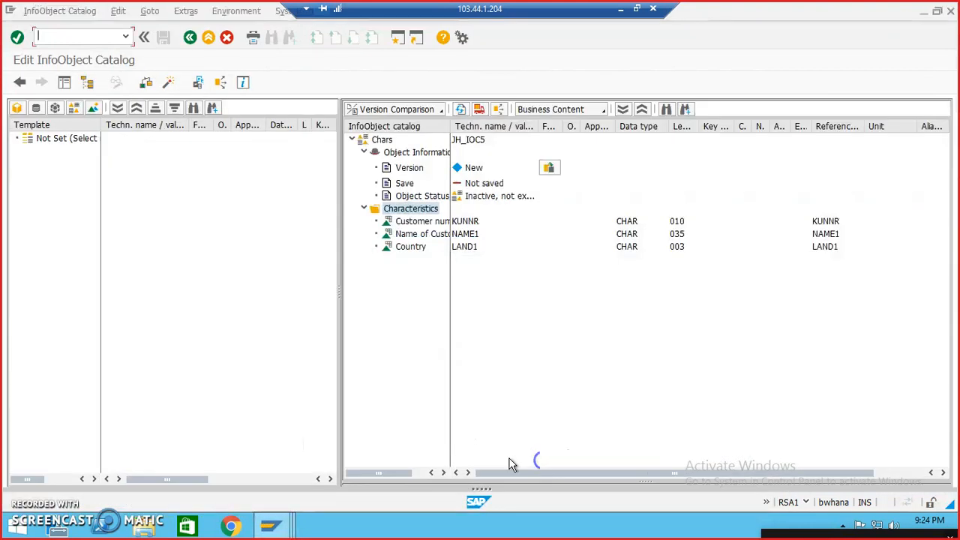
{"action": "right_click", "coordinate": [406, 212]}
{"action": "left_click", "coordinate": [443, 237]}
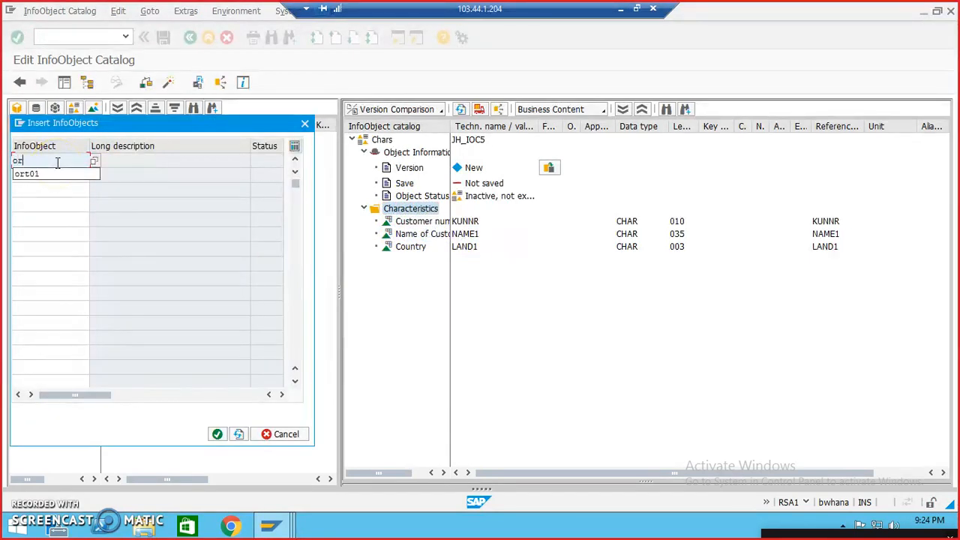
{"action": "key", "text": "Return"}
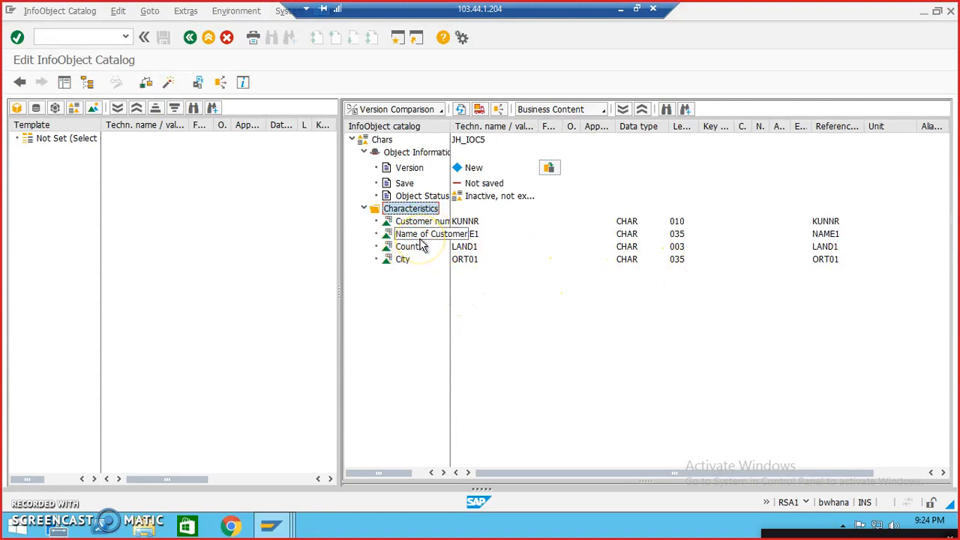
Step: Activate the InfoObject catalog JH_IOC5, saving it in package ZJHSOFTECH and accepting the proposed Workbench request
{"action": "left_click", "coordinate": [191, 162]}
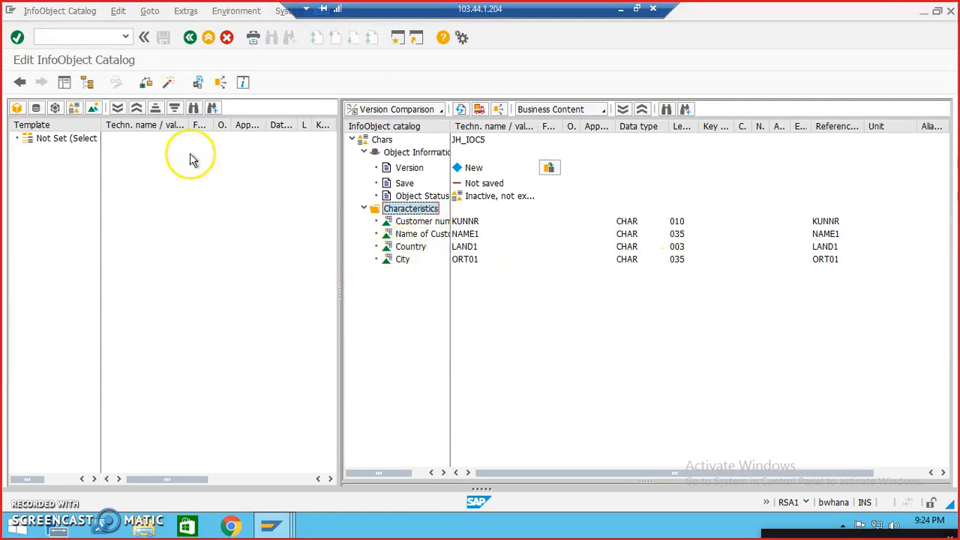
{"action": "left_click", "coordinate": [167, 82]}
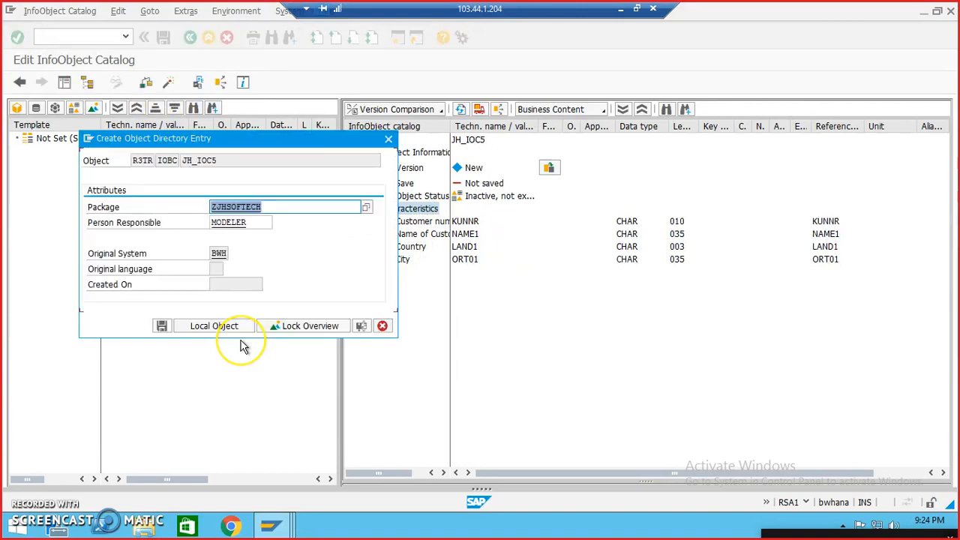
{"action": "left_click", "coordinate": [162, 325]}
{"action": "left_click", "coordinate": [168, 233]}
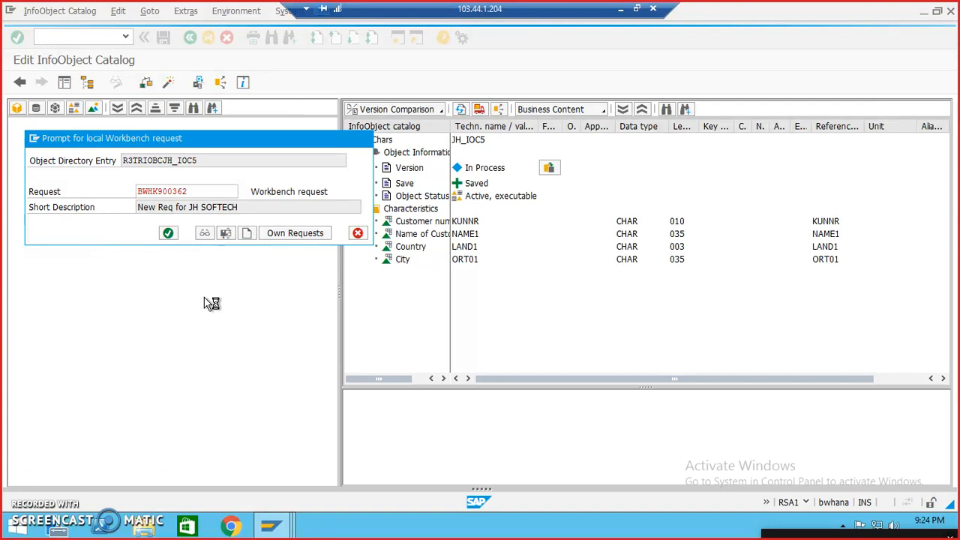
Step: Show the InfoProvider tree, reload the Data Warehousing Workbench, and locate the InfoArea Customer Info Source
{"action": "left_click", "coordinate": [64, 82]}
{"action": "left_click", "coordinate": [56, 206]}
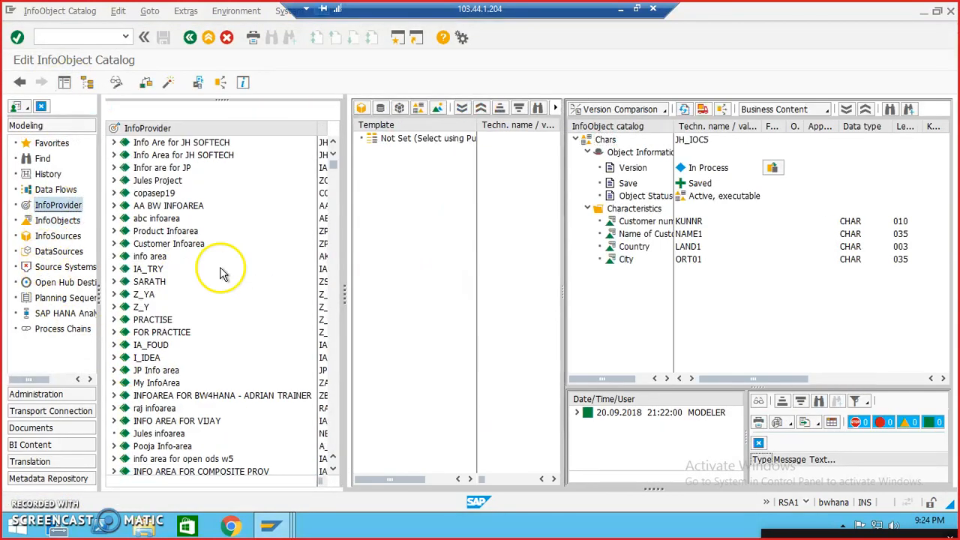
{"action": "left_click_drag", "start_coordinate": [333, 164], "coordinate": [345, 487]}
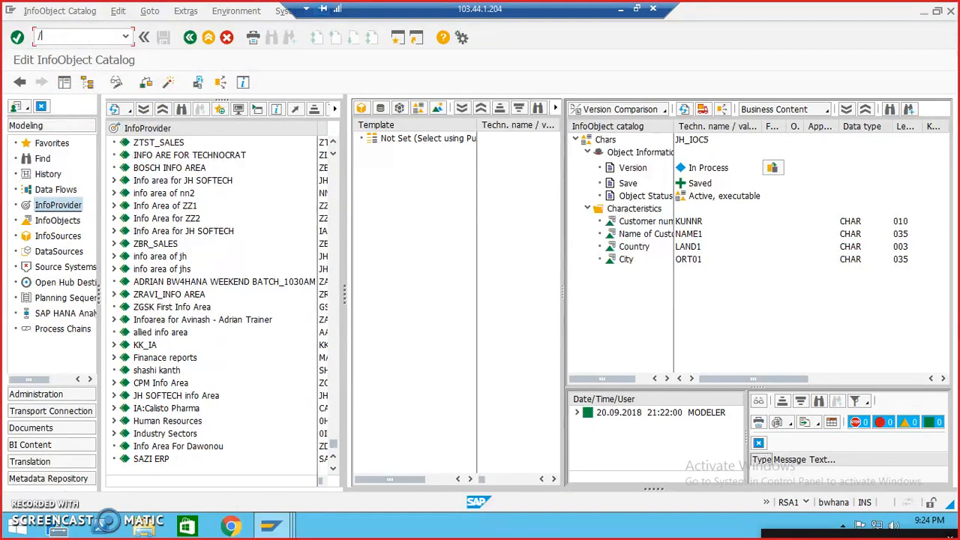
{"action": "key", "text": "Return"}
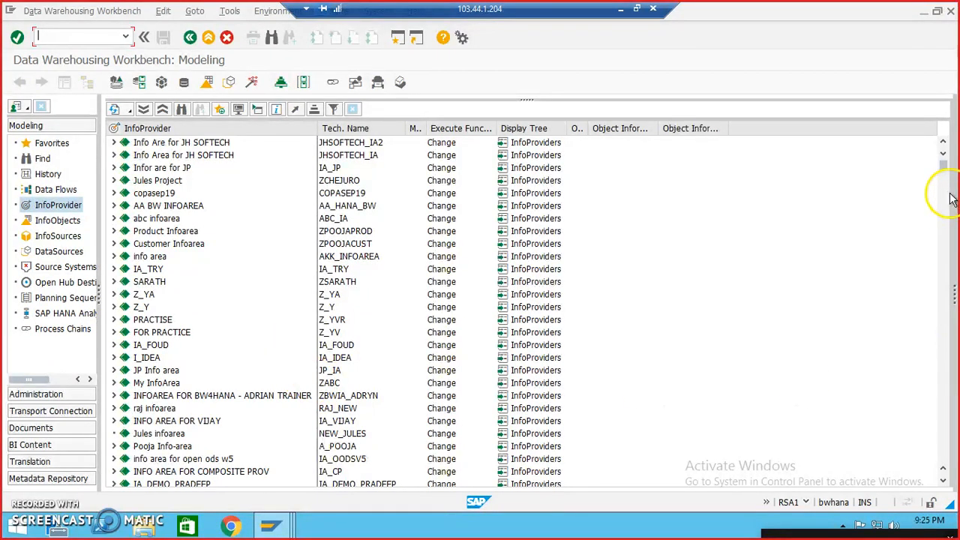
{"action": "left_click_drag", "start_coordinate": [947, 167], "coordinate": [945, 465]}
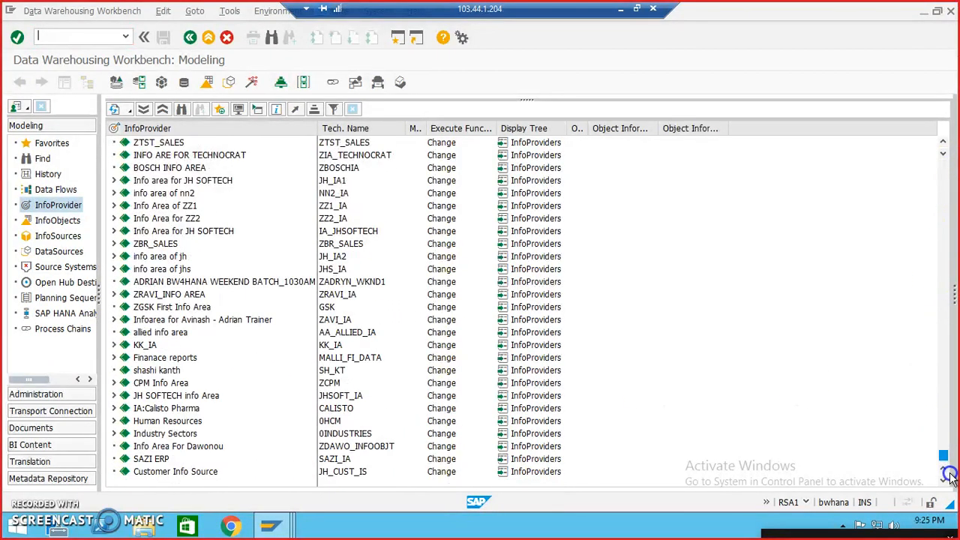
Step: Create a classic DataStore object JH_DSO5 with the description Customer Data in the InfoArea Customer Info Source
{"action": "left_click", "coordinate": [210, 472]}
{"action": "right_click", "coordinate": [210, 473]}
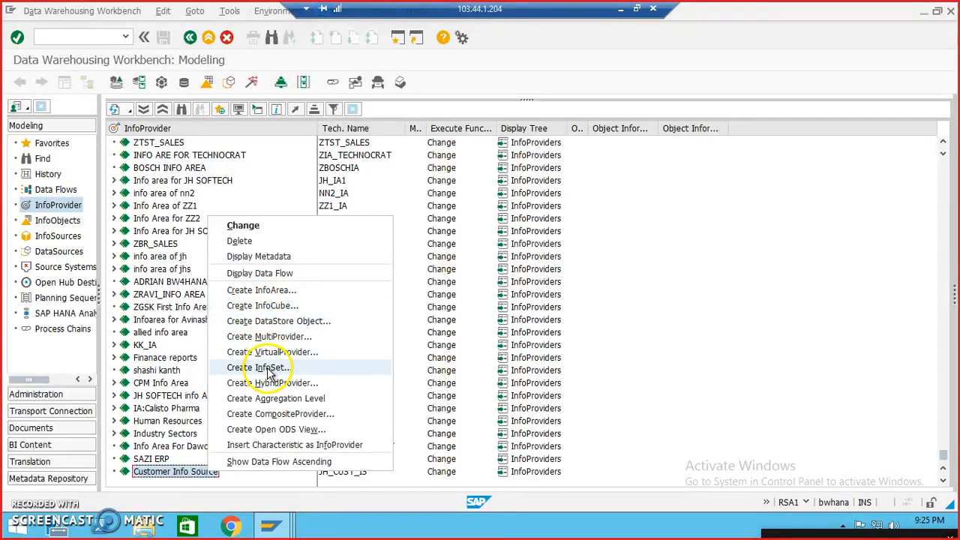
{"action": "left_click", "coordinate": [269, 322]}
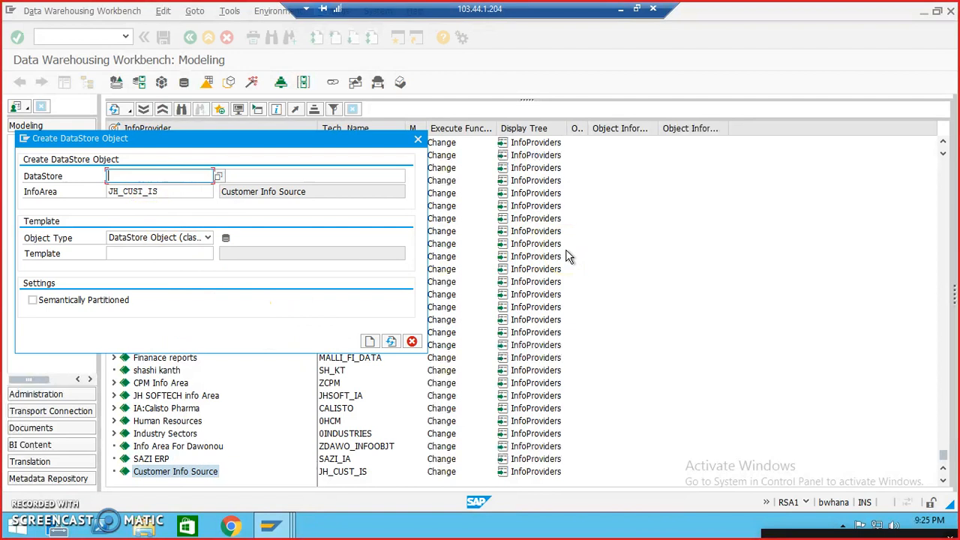
{"action": "type", "text": "jh"}
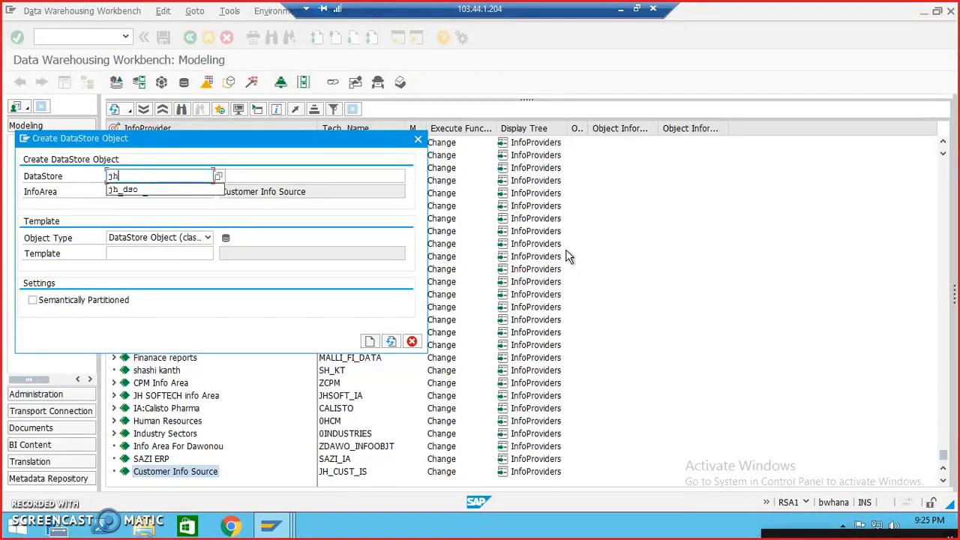
{"action": "type", "text": "_dso5"}
{"action": "key", "text": "Tab"}
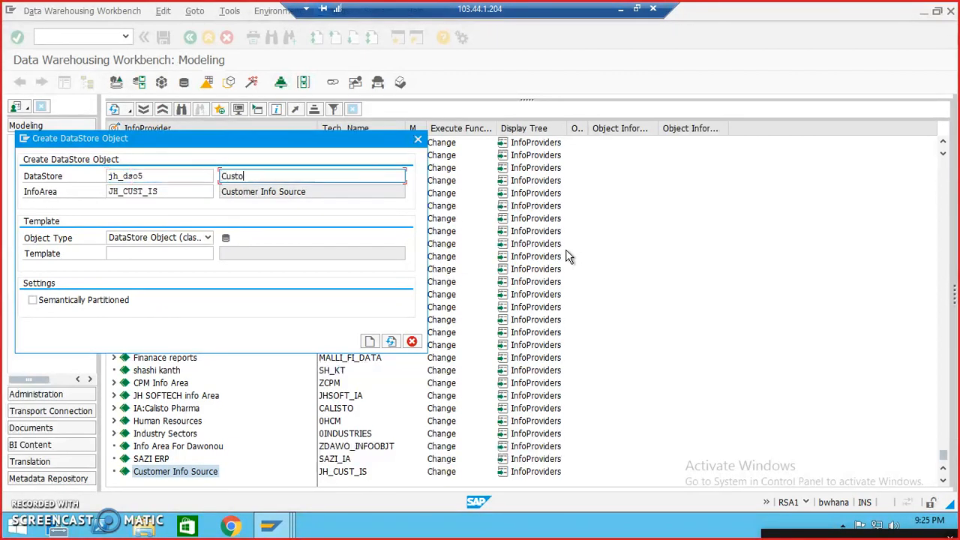
{"action": "key", "text": "Return"}
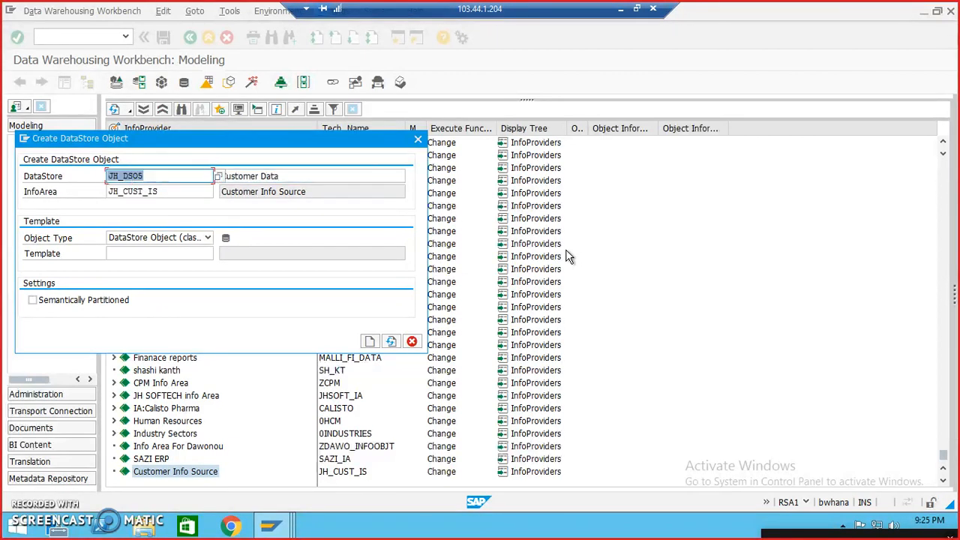
{"action": "left_click", "coordinate": [370, 342]}
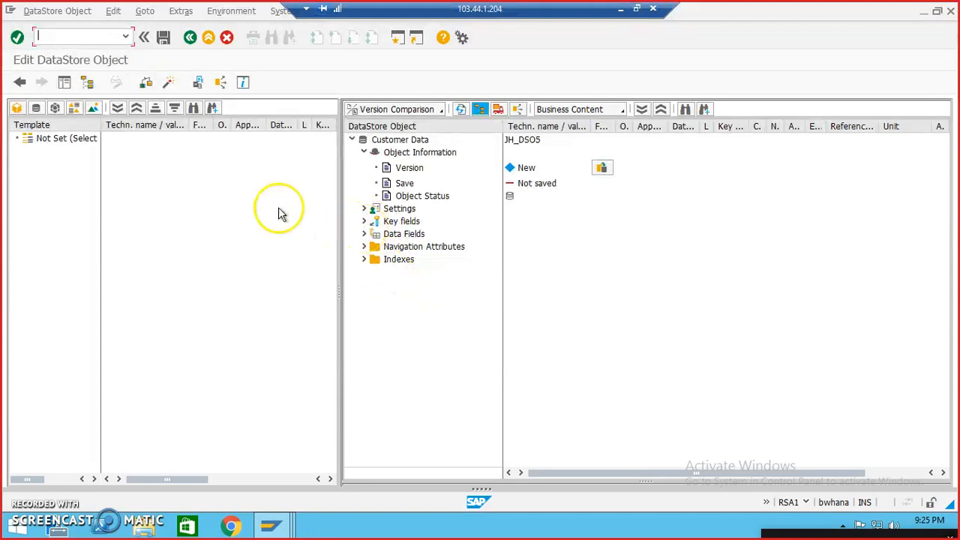
Step: Using catalog JH_IOC5 as template, add Customer number to the key fields and Country, Name of Customer and City to the data fields
{"action": "left_click", "coordinate": [72, 111]}
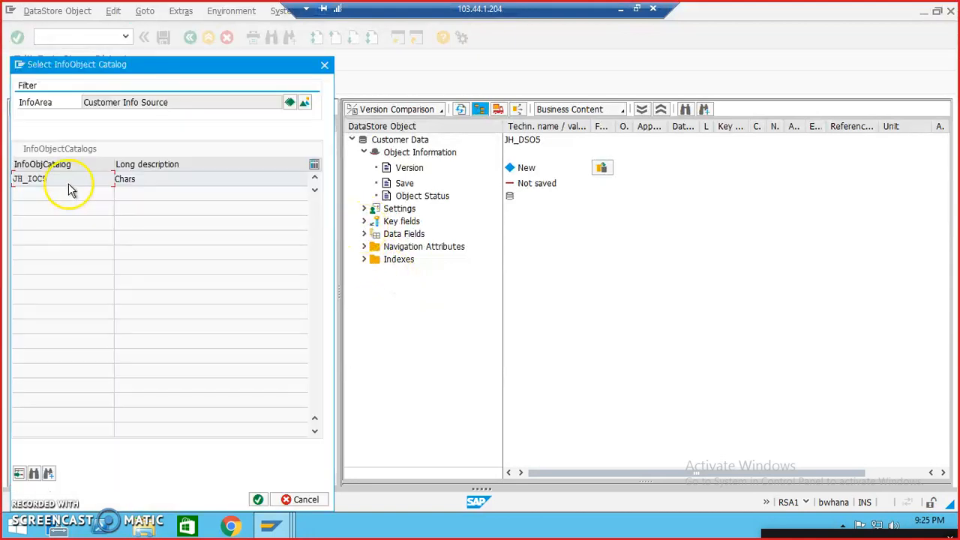
{"action": "double_click", "coordinate": [55, 179]}
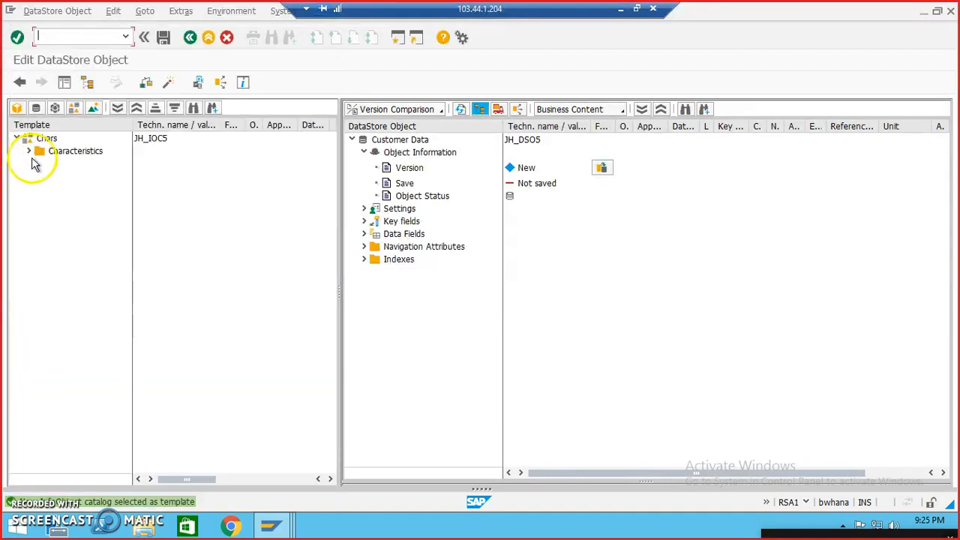
{"action": "left_click", "coordinate": [27, 152]}
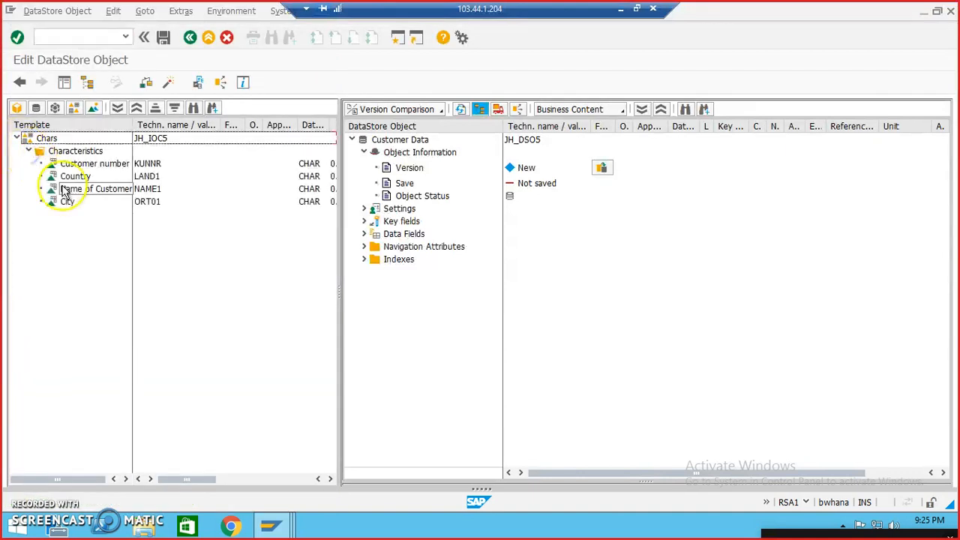
{"action": "left_click_drag", "start_coordinate": [84, 164], "coordinate": [418, 221]}
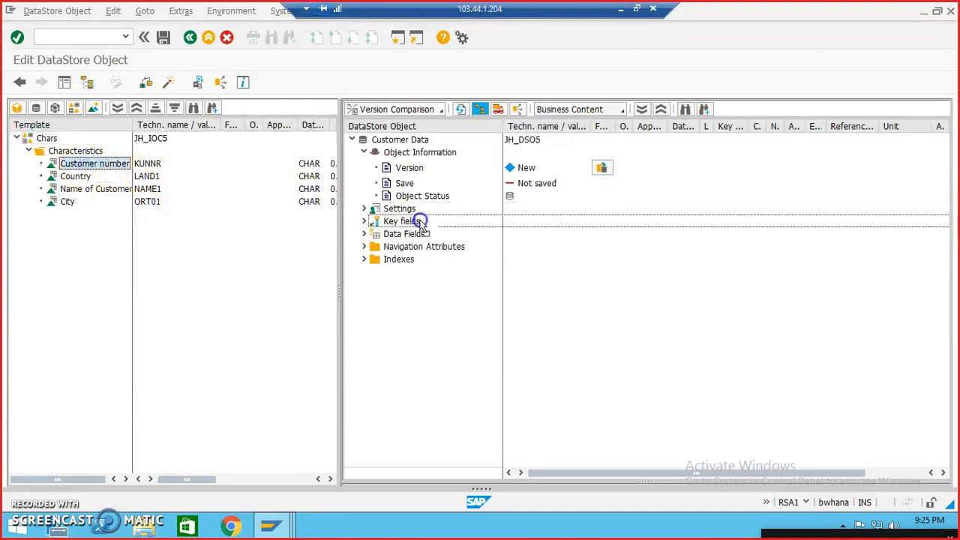
{"action": "left_click_drag", "start_coordinate": [75, 177], "coordinate": [398, 237]}
{"action": "left_click_drag", "start_coordinate": [70, 188], "coordinate": [386, 259]}
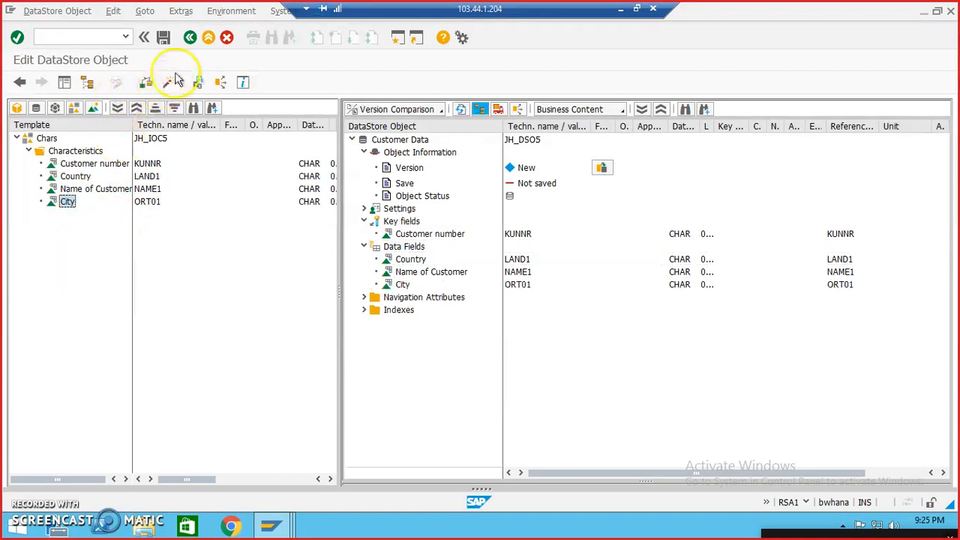
Step: Save DataStore object JH_DSO5 in package ZJHSOFTECH under the Workbench request New Req for JH SOFTECH, and activate it
{"action": "left_click", "coordinate": [164, 38]}
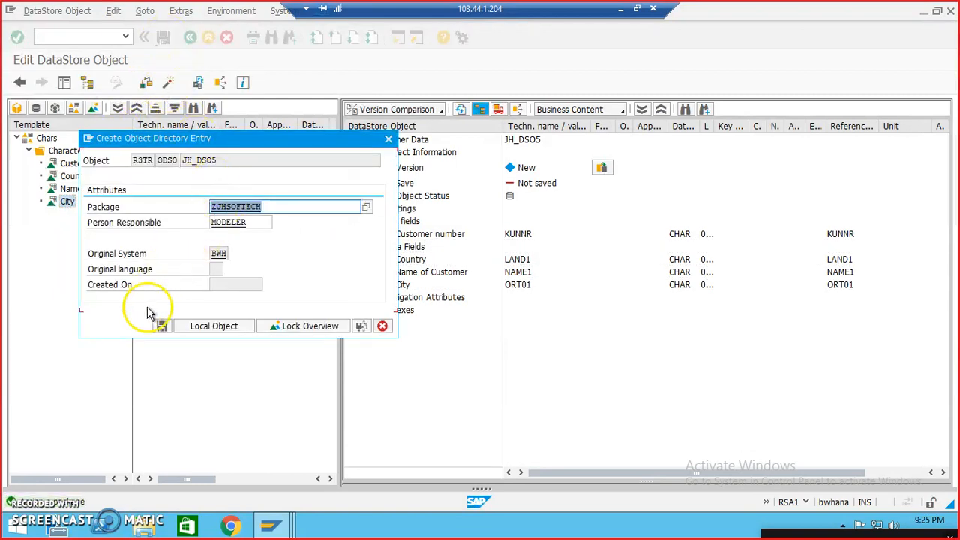
{"action": "left_click", "coordinate": [161, 328]}
{"action": "left_click", "coordinate": [169, 233]}
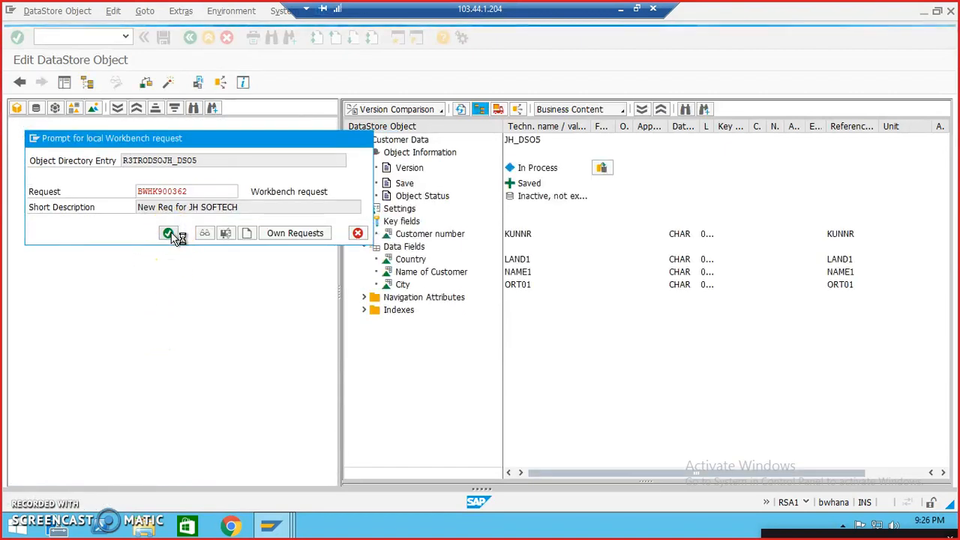
{"action": "left_click", "coordinate": [168, 83]}
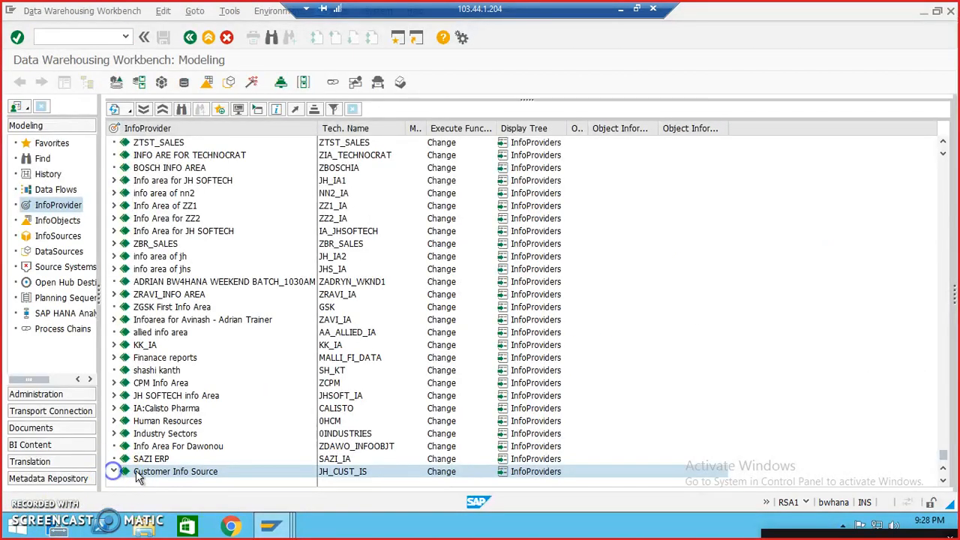
Step: Start a transformation into the Customer Data DataStore object JH_DSO5 with DataSource as the source object type
{"action": "left_click", "coordinate": [180, 473]}
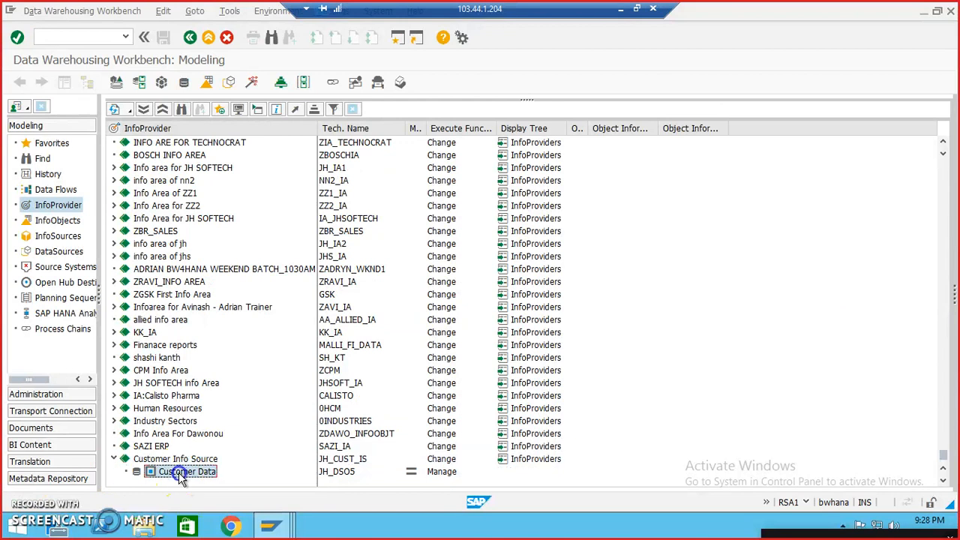
{"action": "right_click", "coordinate": [181, 474]}
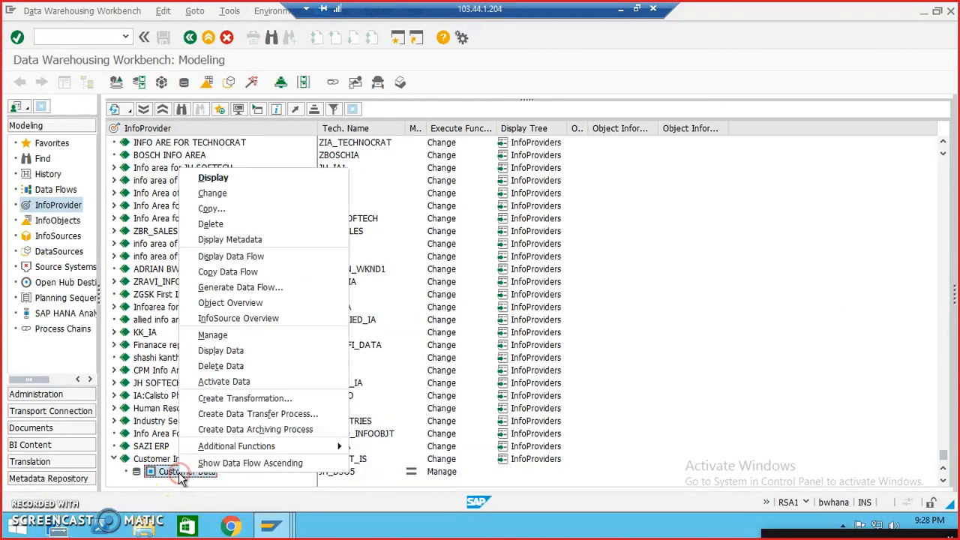
{"action": "left_click", "coordinate": [242, 399]}
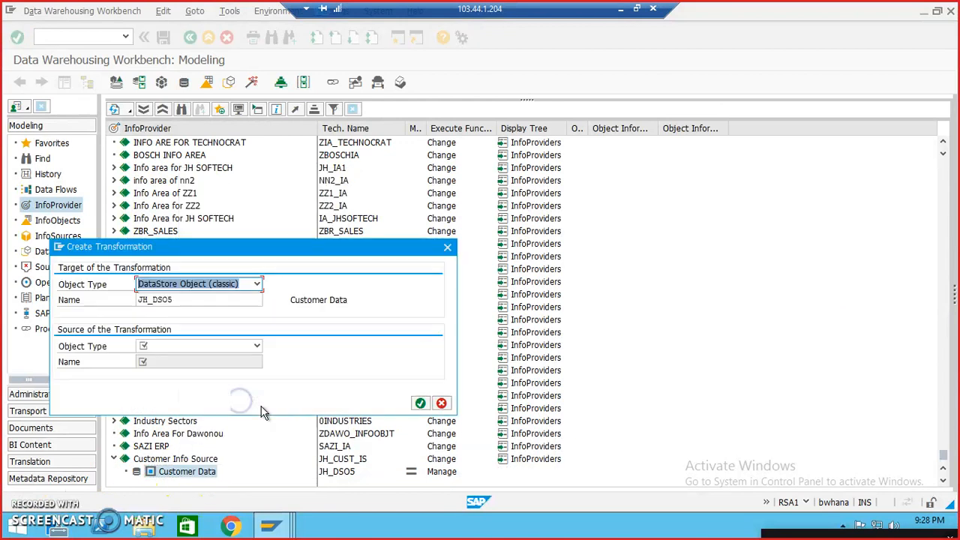
{"action": "left_click", "coordinate": [257, 346]}
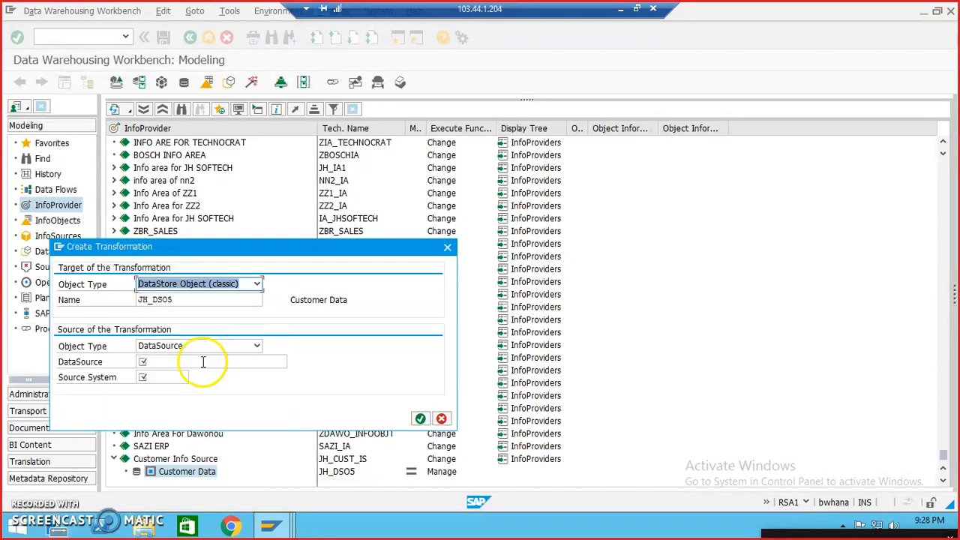
Step: Search for DataSources matching zjh*cust*, pick ZJH_CUST_IS from source system T90CLNT090 as the source, and create the transformation
{"action": "left_click", "coordinate": [203, 363]}
{"action": "key", "text": "BackSpace"}
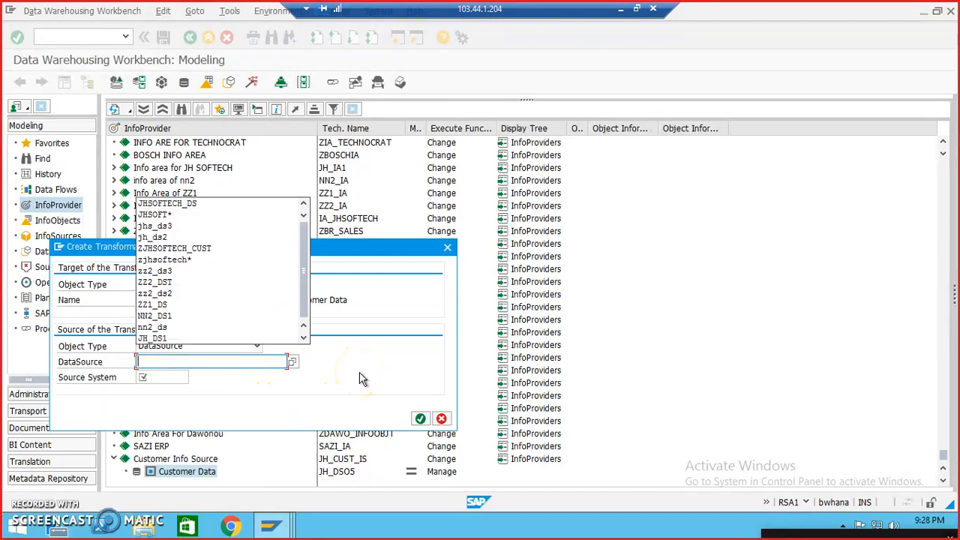
{"action": "type", "text": "zjh"}
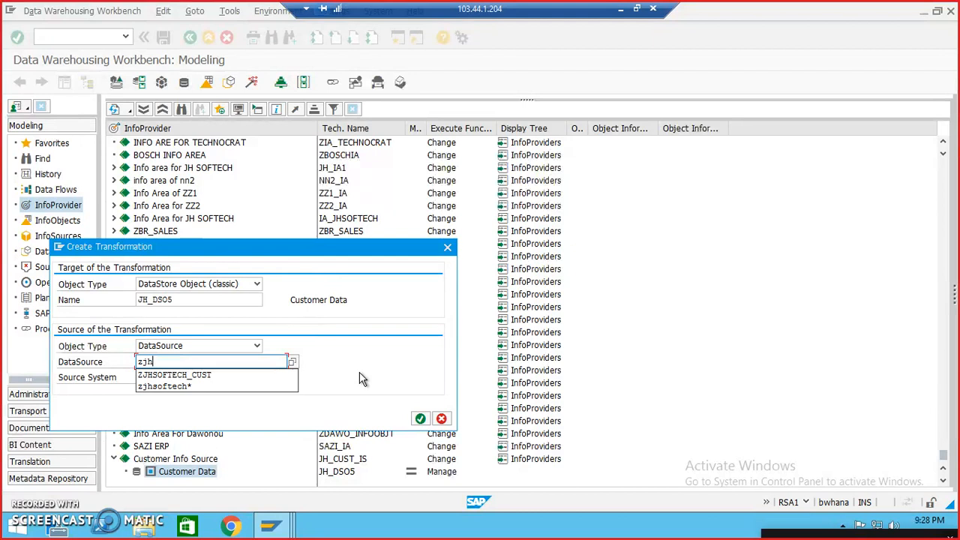
{"action": "type", "text": "*"}
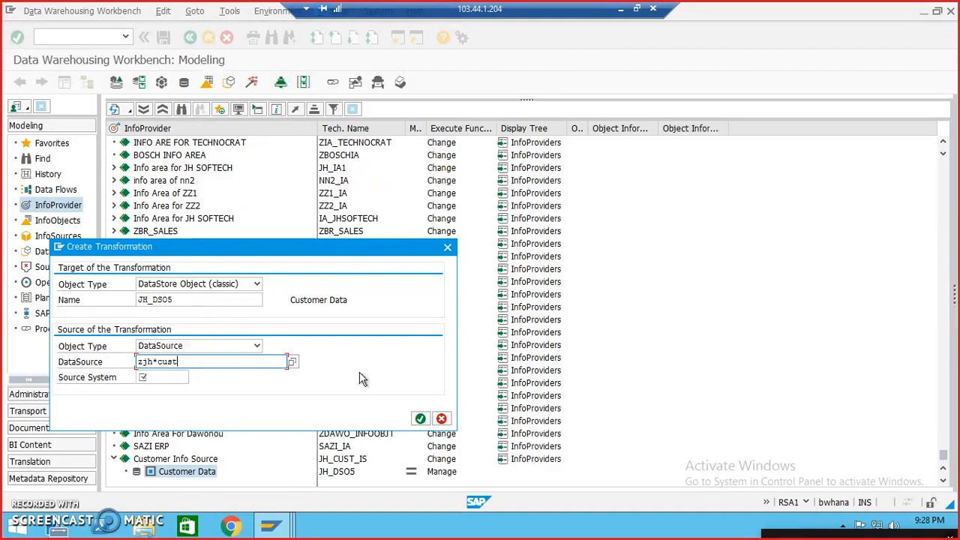
{"action": "left_click", "coordinate": [291, 362]}
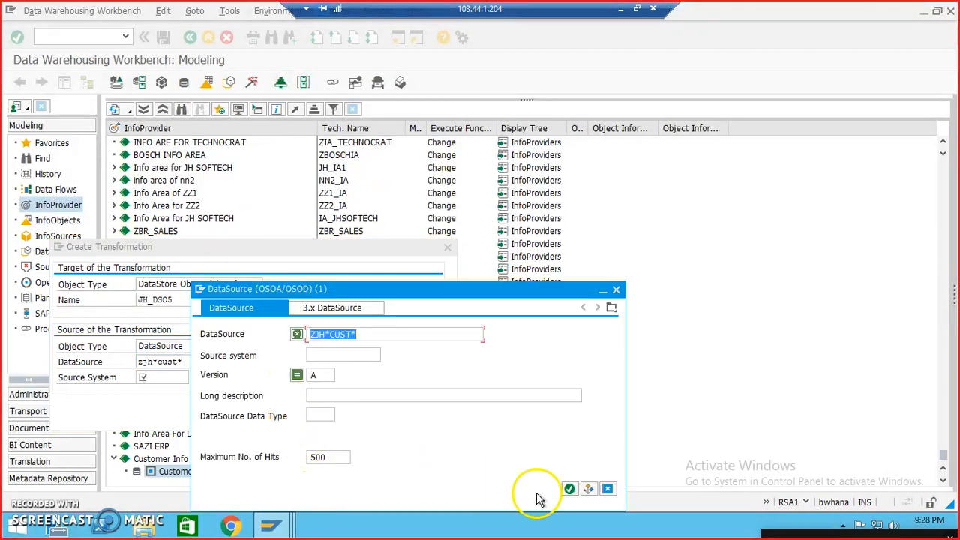
{"action": "left_click", "coordinate": [570, 488]}
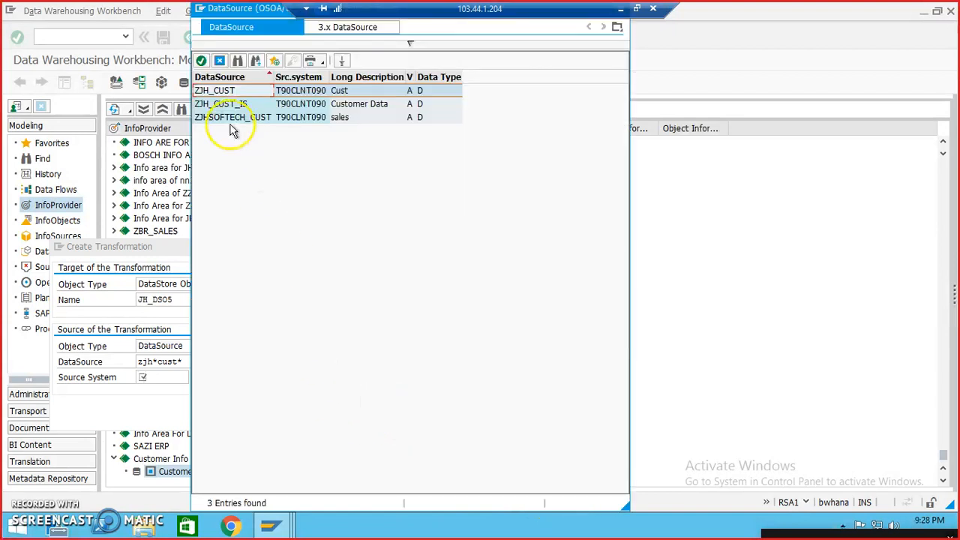
{"action": "double_click", "coordinate": [235, 108]}
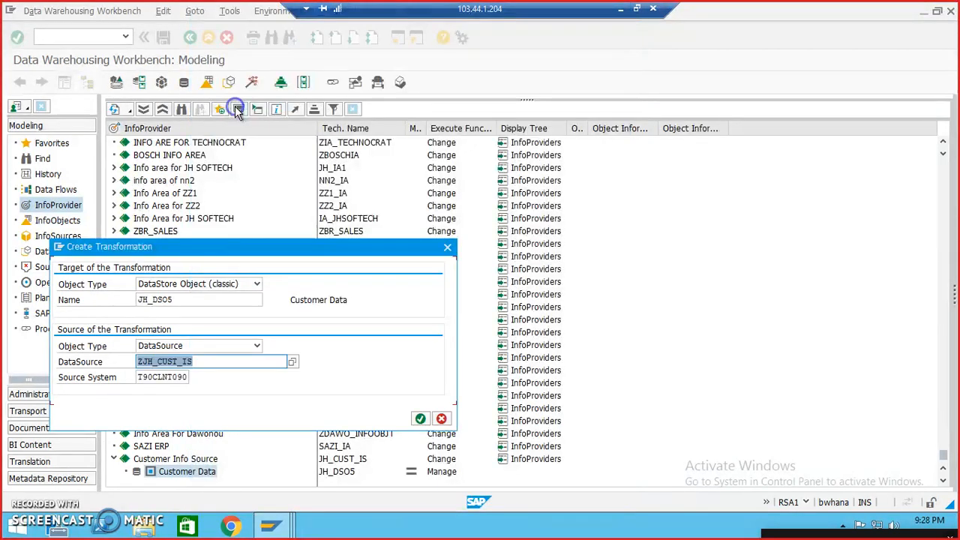
{"action": "left_click", "coordinate": [421, 419]}
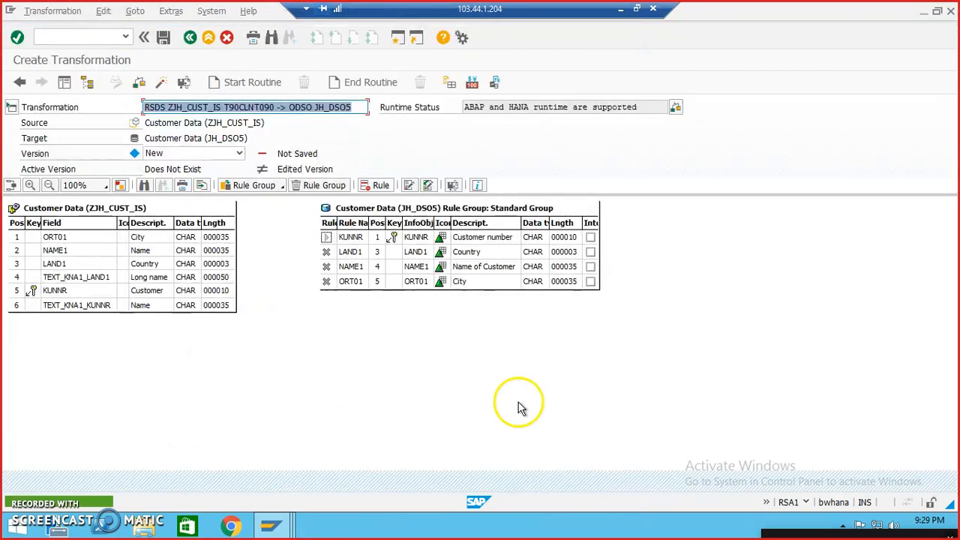
Step: Map the source fields ORT01, NAME1, LAND1 and KUNNR to the InfoObjects of the same name in JH_DSO5
{"action": "left_click", "coordinate": [216, 237]}
{"action": "left_click_drag", "start_coordinate": [332, 288], "coordinate": [327, 267]}
{"action": "left_click", "coordinate": [225, 251]}
{"action": "left_click_drag", "start_coordinate": [225, 264], "coordinate": [326, 253]}
{"action": "left_click_drag", "start_coordinate": [227, 292], "coordinate": [261, 291]}
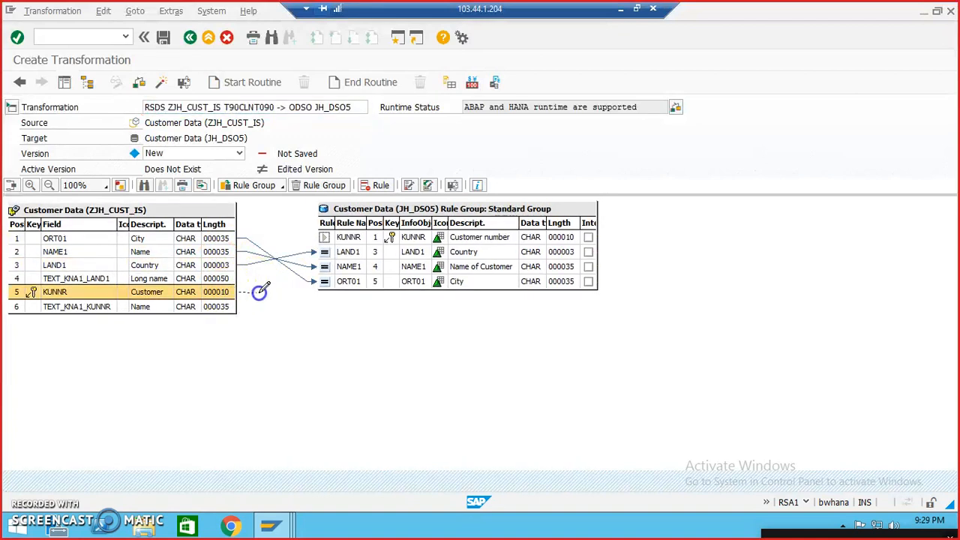
{"action": "left_click_drag", "start_coordinate": [319, 237], "coordinate": [318, 235]}
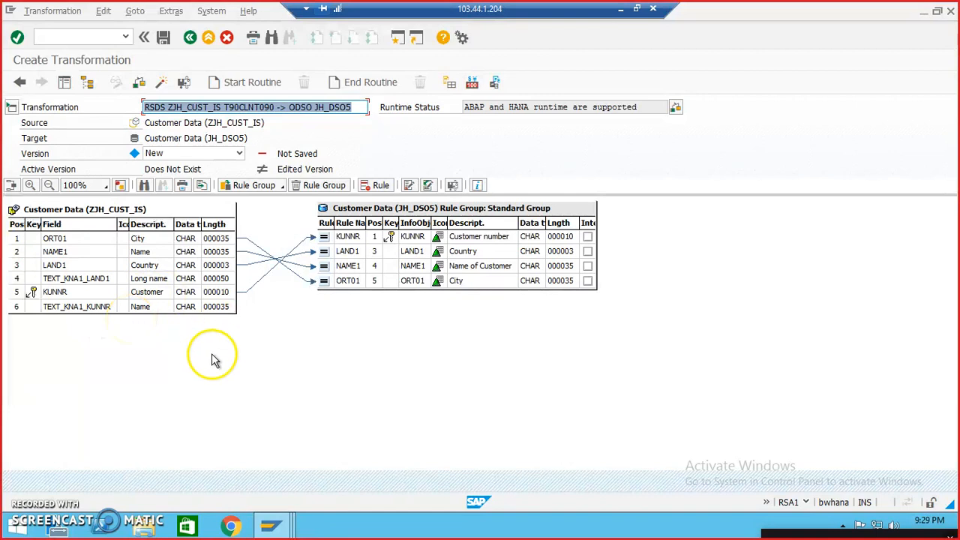
Step: Save the transformation in package ZJHSOFTECH under the Workbench request New Req for JH SOFTECH, activate it, and close the log
{"action": "left_click", "coordinate": [163, 39]}
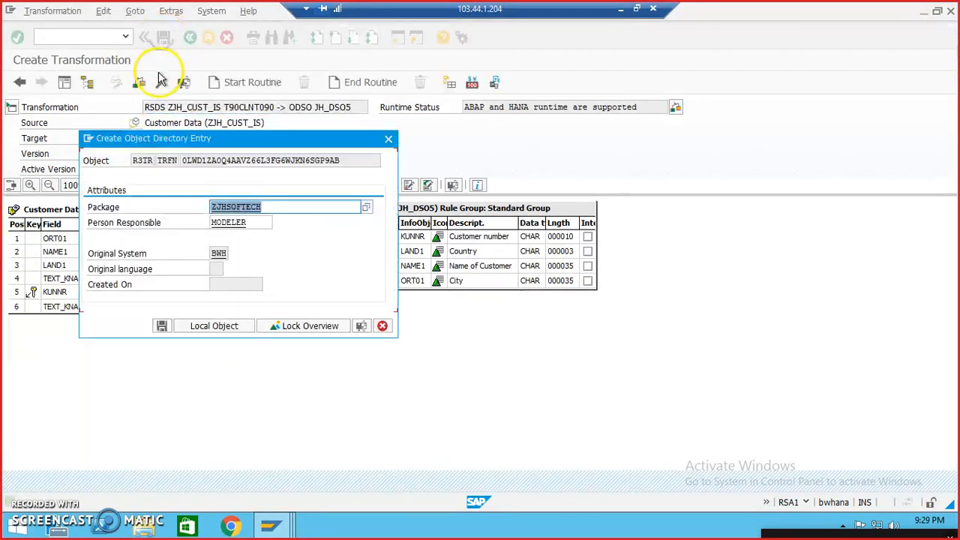
{"action": "left_click", "coordinate": [163, 327]}
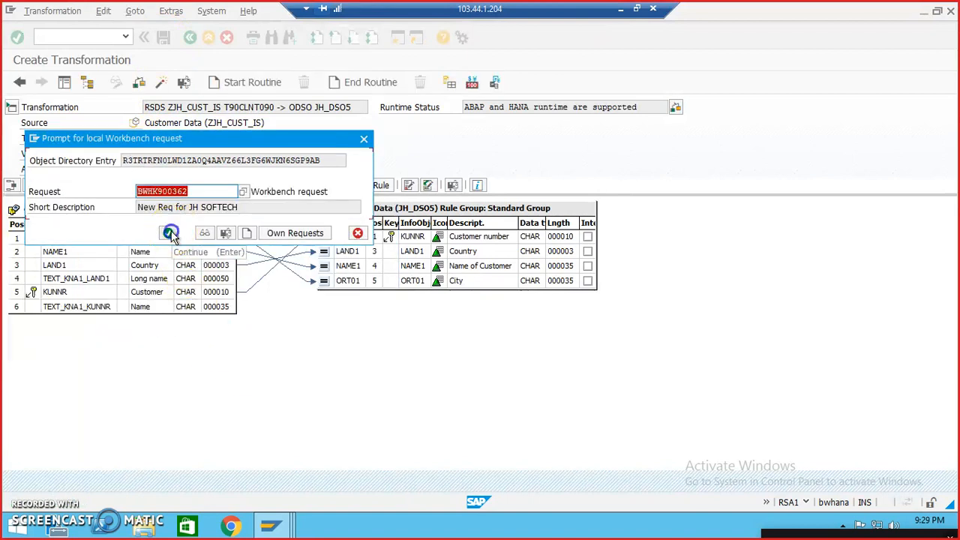
{"action": "left_click", "coordinate": [168, 233]}
{"action": "left_click", "coordinate": [160, 81]}
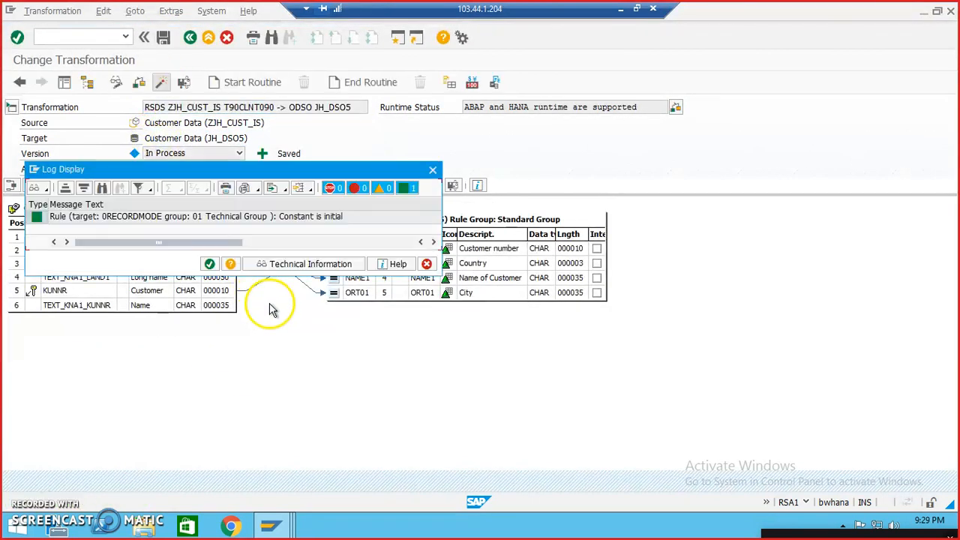
{"action": "left_click", "coordinate": [210, 264]}
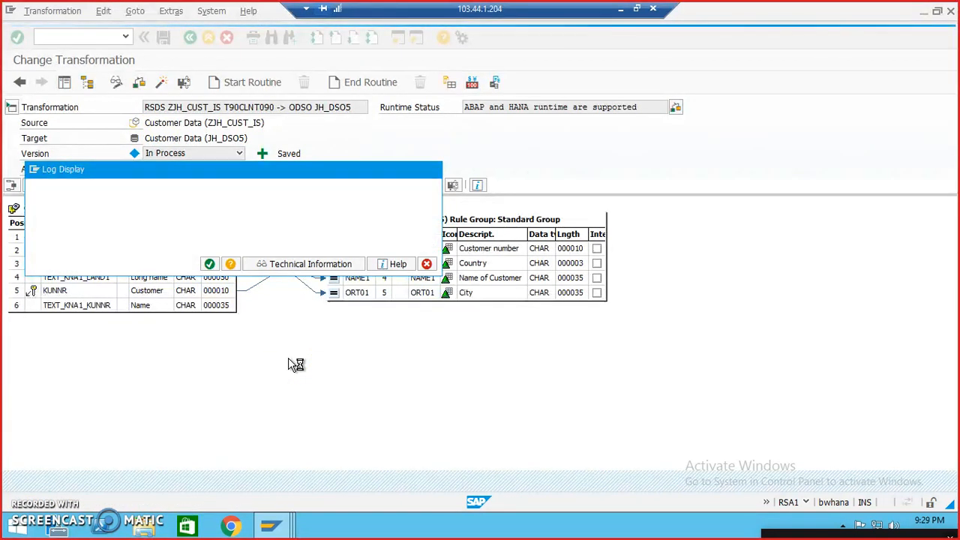
Step: Create a standard data transfer process from DataSource ZJH_CUST_IS in source system T90CLNT090 to the Customer Data DataStore object JH_DSO5
{"action": "left_click", "coordinate": [65, 84]}
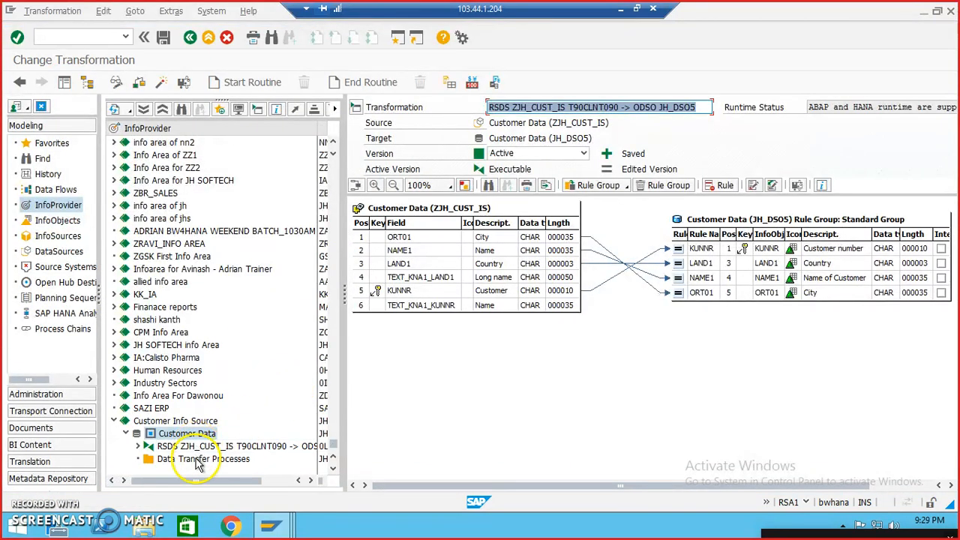
{"action": "double_click", "coordinate": [197, 459]}
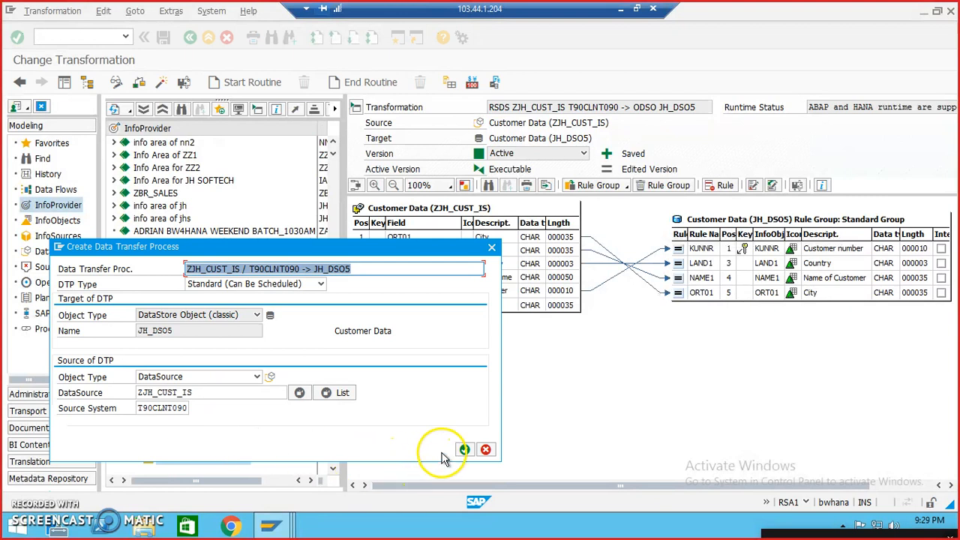
{"action": "left_click", "coordinate": [464, 451]}
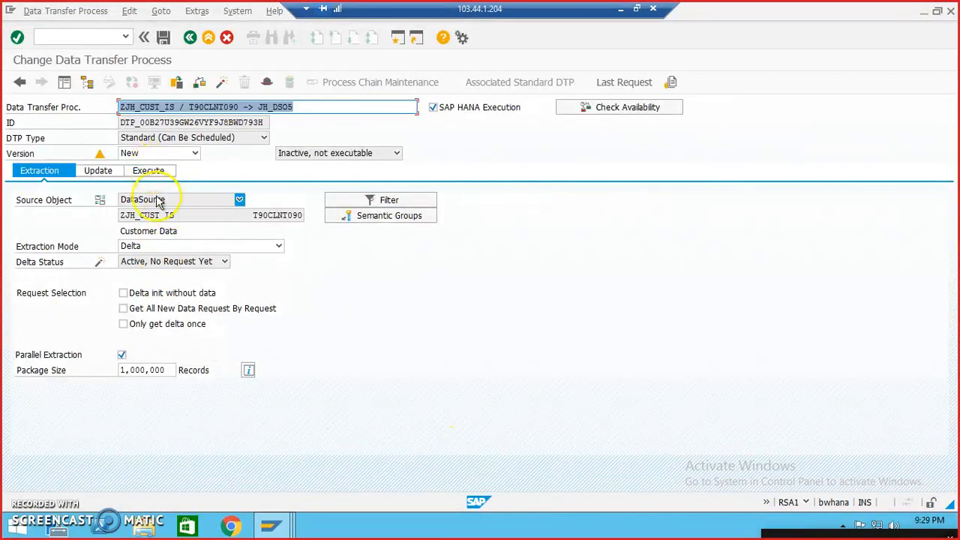
Step: Activate the data transfer process, saving it in package ZJHSOFTECH under the Workbench request New Req for JH SOFTECH
{"action": "left_click", "coordinate": [152, 174]}
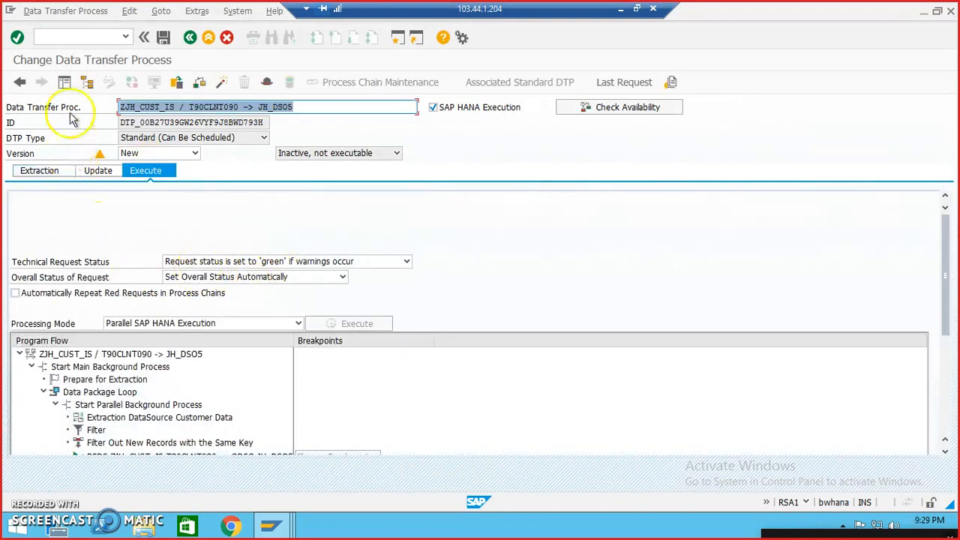
{"action": "left_click", "coordinate": [222, 81]}
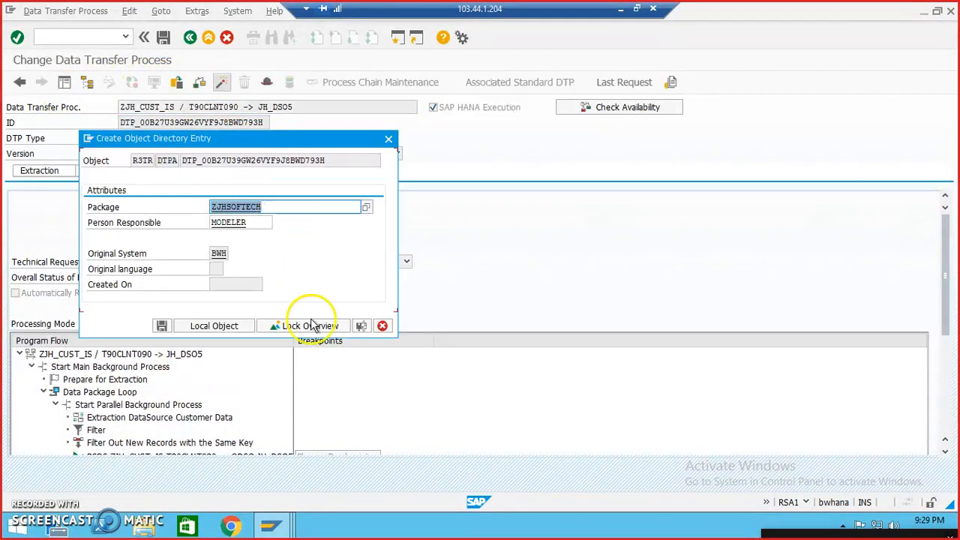
{"action": "left_click", "coordinate": [162, 326]}
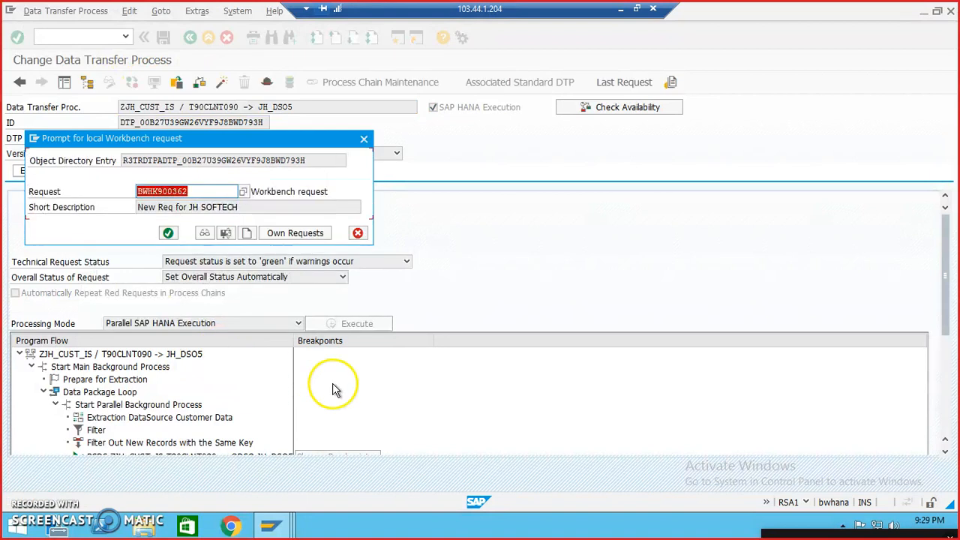
{"action": "left_click", "coordinate": [169, 237]}
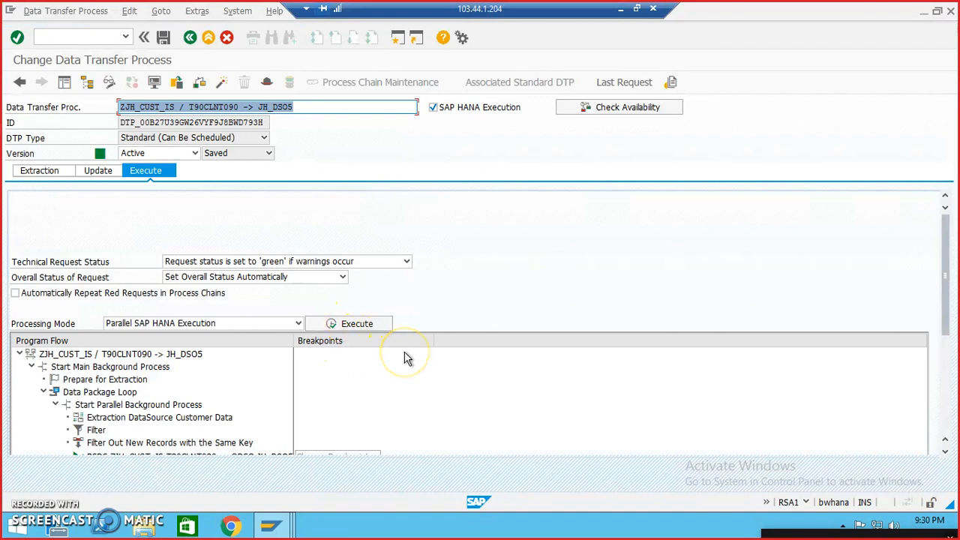
Step: Execute the data transfer process to JH_DSO5, display its request monitor and refresh the request status
{"action": "left_click", "coordinate": [368, 329]}
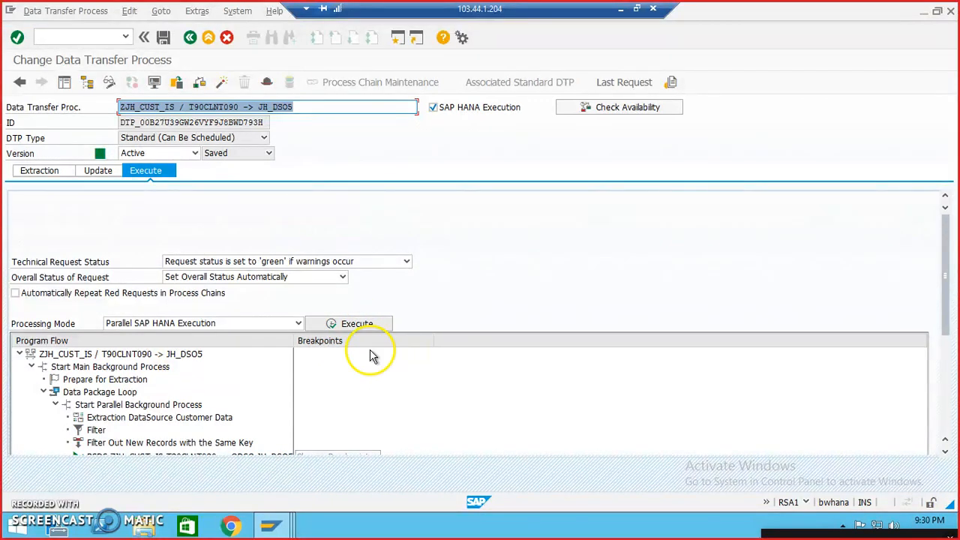
{"action": "left_click", "coordinate": [354, 324]}
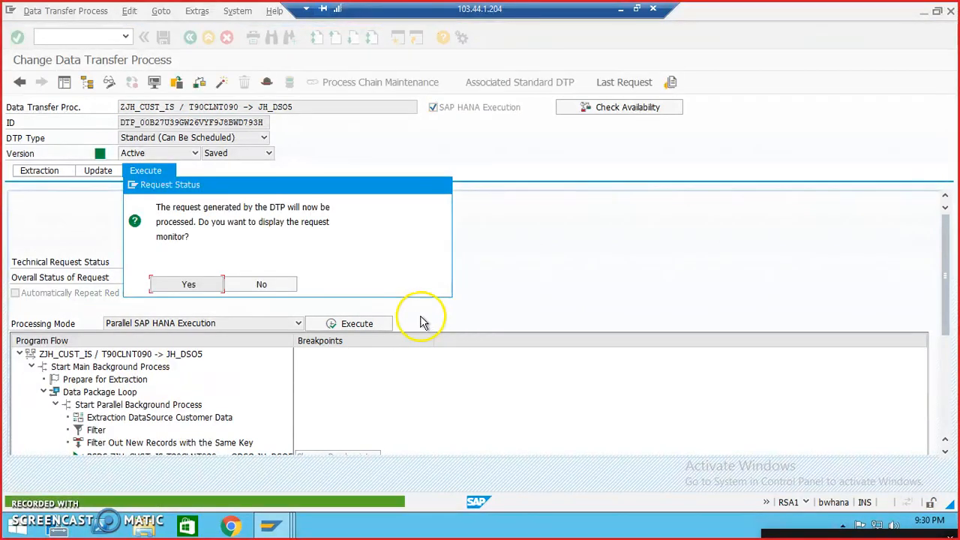
{"action": "left_click", "coordinate": [184, 289]}
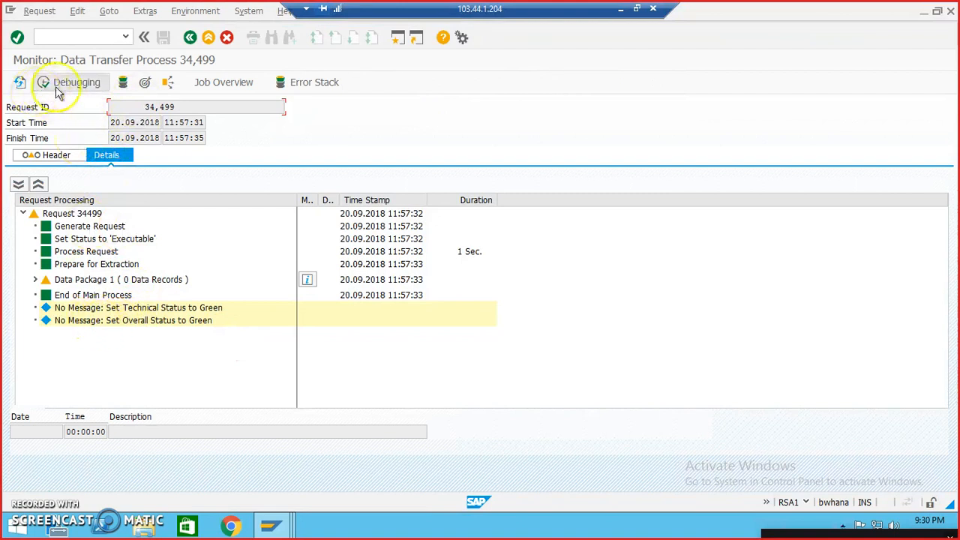
{"action": "left_click", "coordinate": [20, 82]}
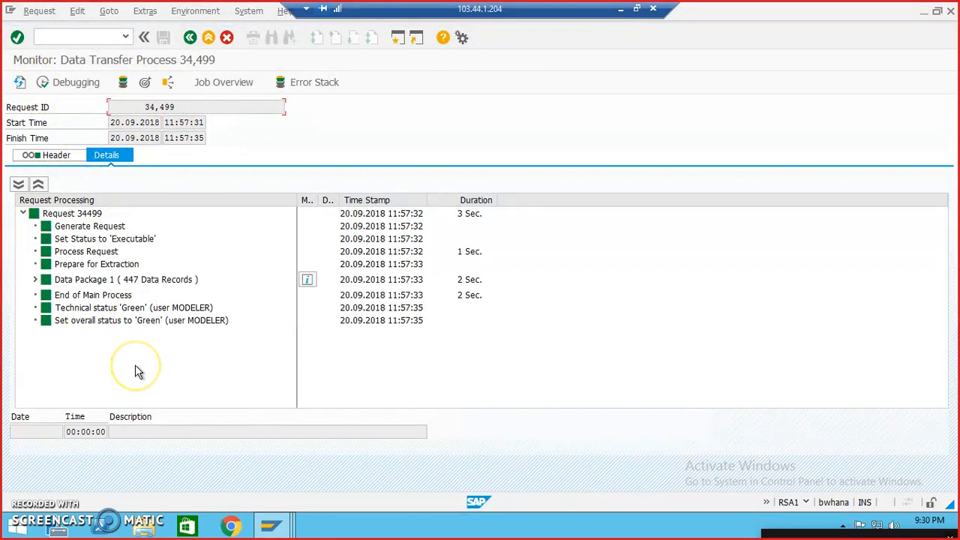
Step: Manage the Customer Data InfoProvider from the monitor, select the newly loaded request and start its activation in JH_DSO5
{"action": "left_click", "coordinate": [144, 82]}
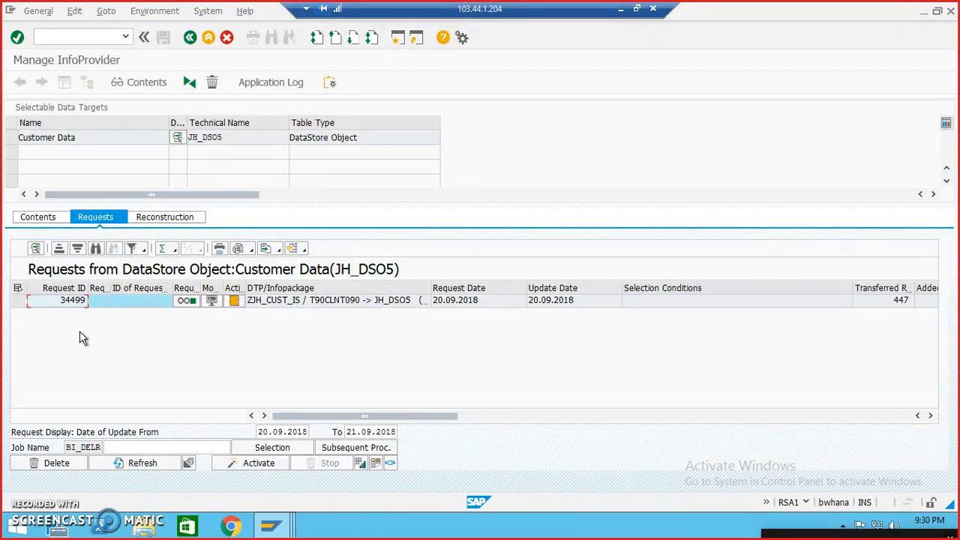
{"action": "left_click", "coordinate": [24, 303]}
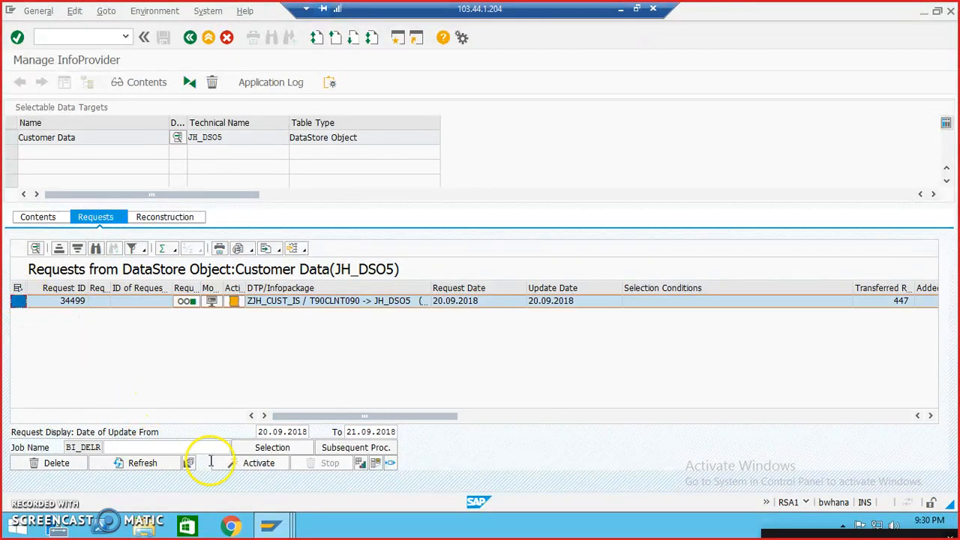
{"action": "left_click", "coordinate": [255, 463]}
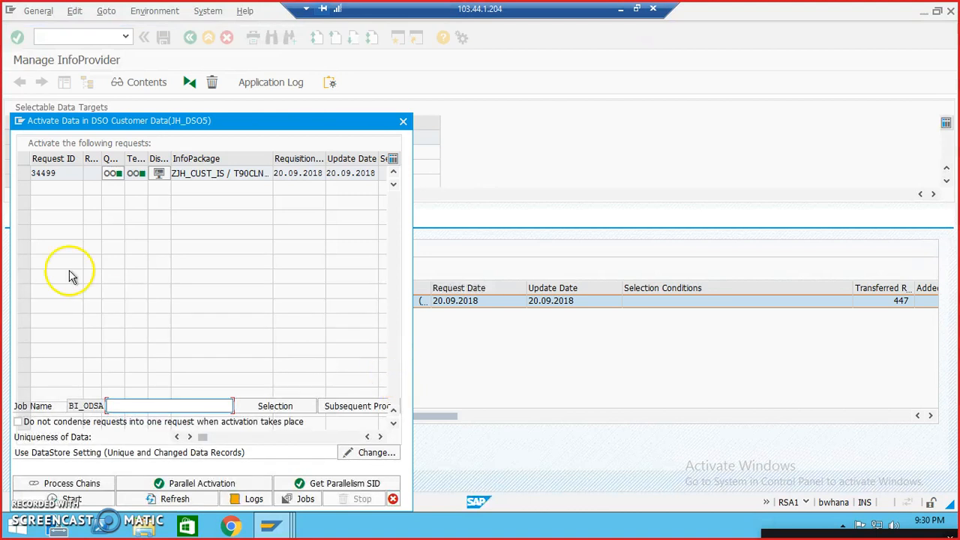
{"action": "left_click", "coordinate": [24, 173]}
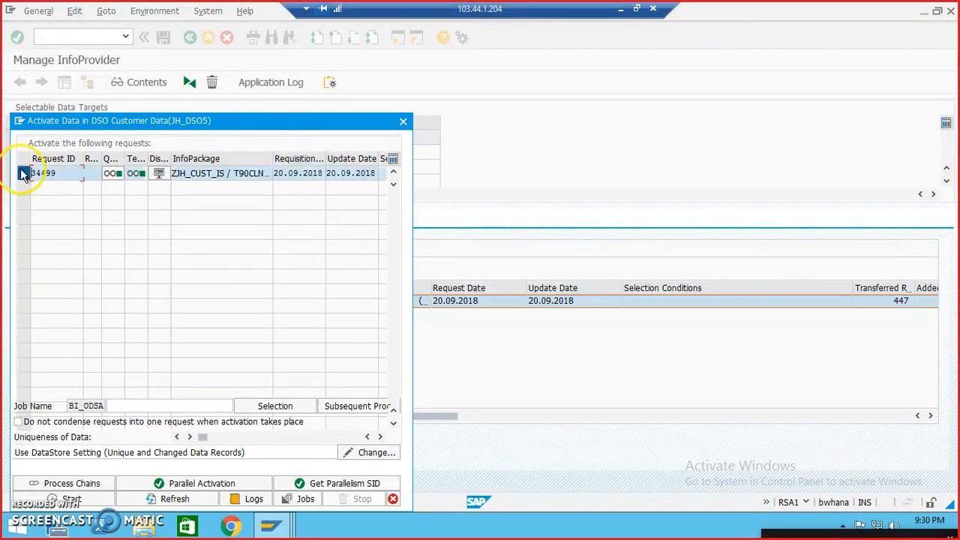
{"action": "left_click", "coordinate": [96, 501]}
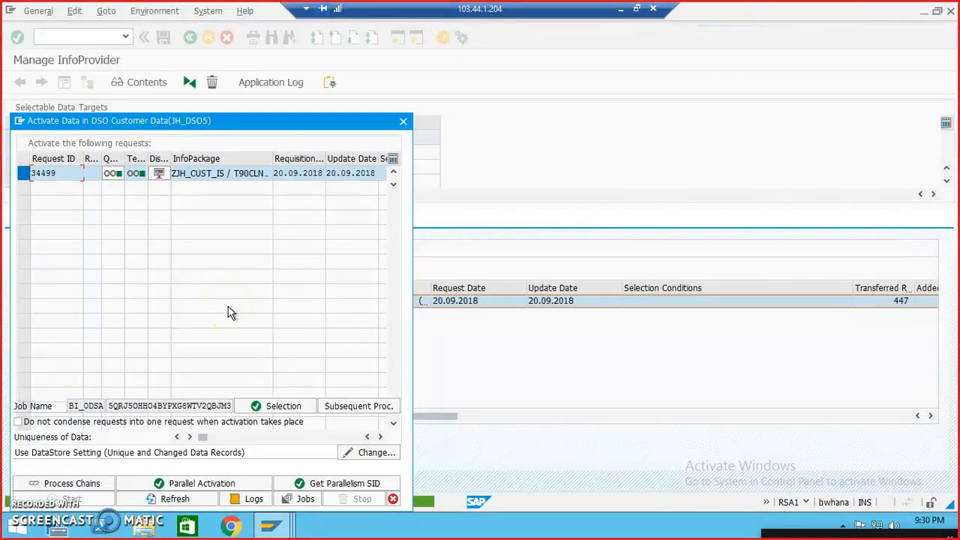
Step: Refresh the activation status of the JH_DSO5 request repeatedly and display the request's monitor
{"action": "left_click", "coordinate": [174, 500]}
{"action": "left_click", "coordinate": [191, 322]}
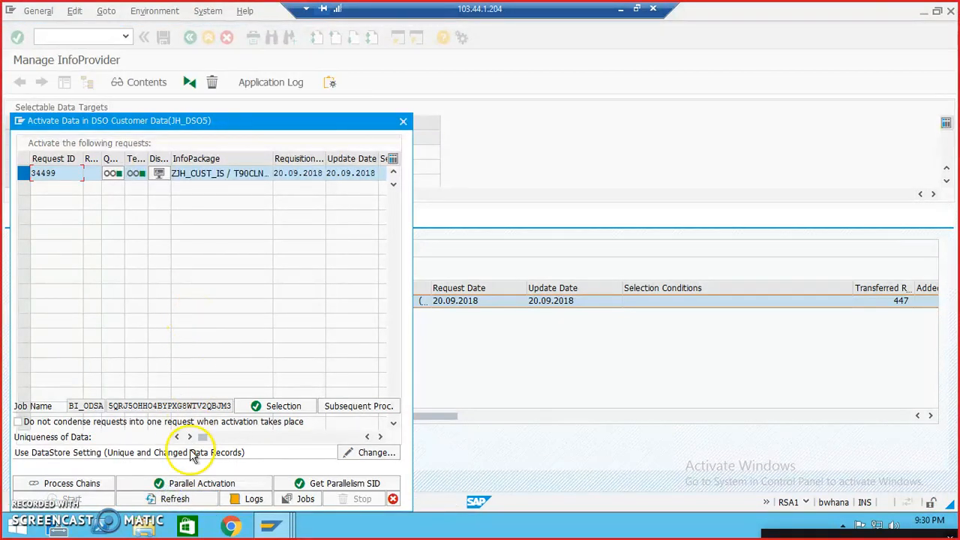
{"action": "left_click", "coordinate": [174, 499]}
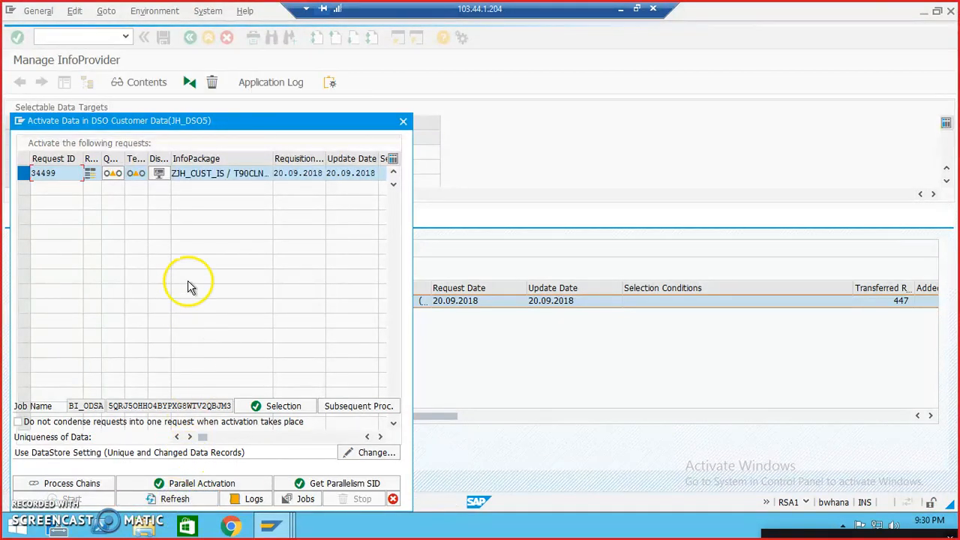
{"action": "left_click", "coordinate": [187, 500]}
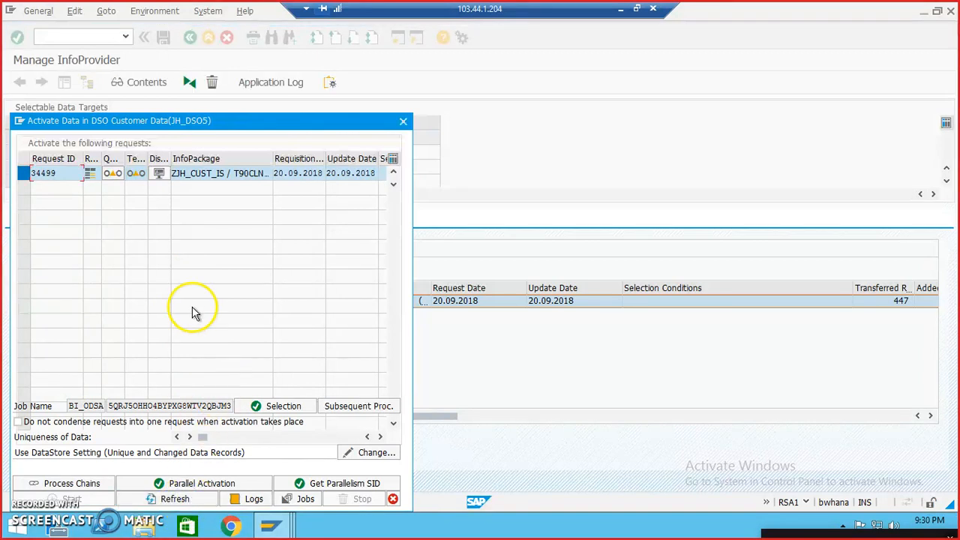
{"action": "left_click", "coordinate": [197, 501]}
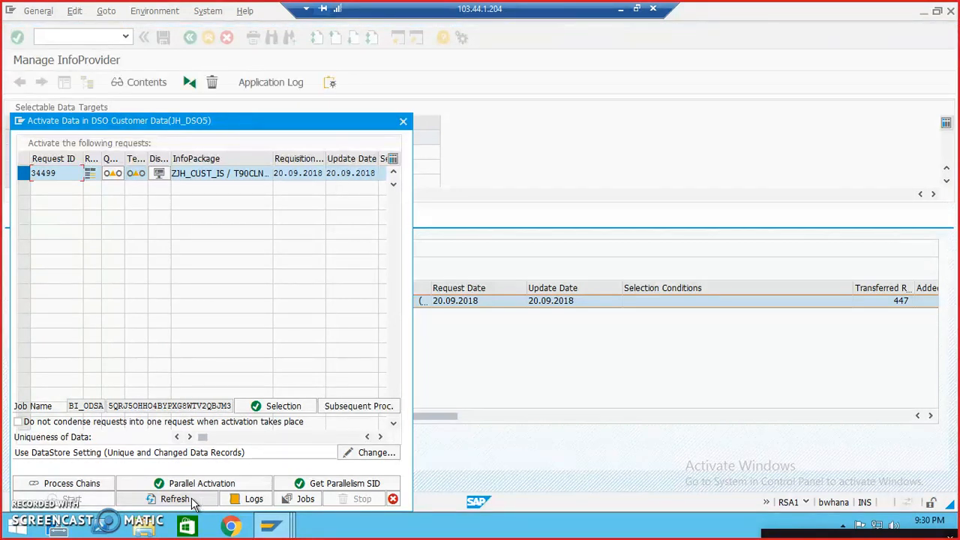
{"action": "left_click", "coordinate": [194, 501]}
{"action": "left_click", "coordinate": [159, 163]}
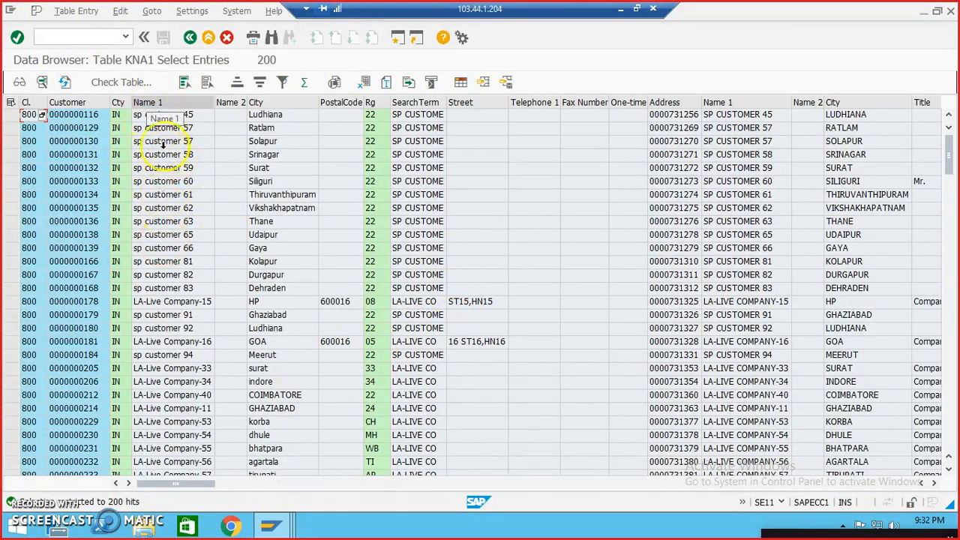
Step: Examine the Name 1 and City values in source table KNA1 for lowercase letters
{"action": "left_click", "coordinate": [167, 102]}
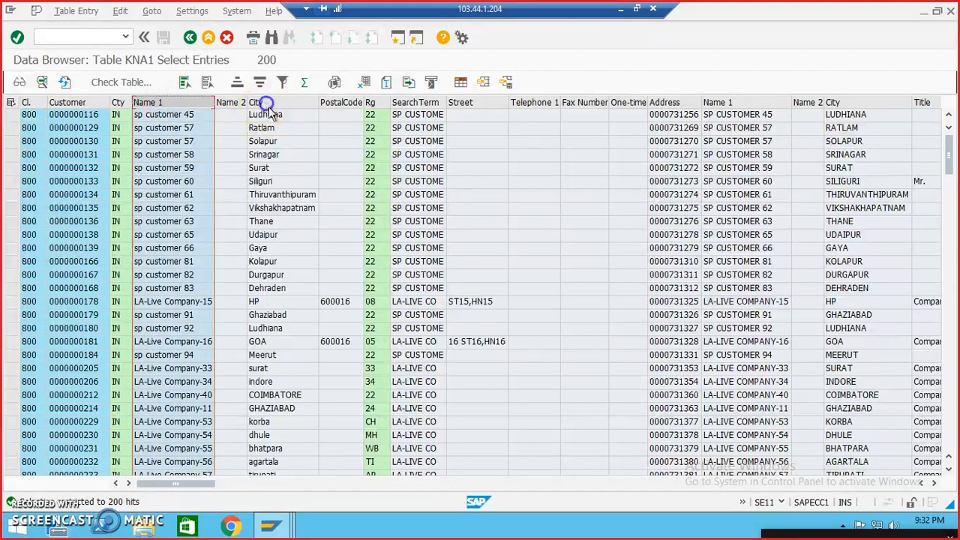
{"action": "left_click", "coordinate": [267, 103]}
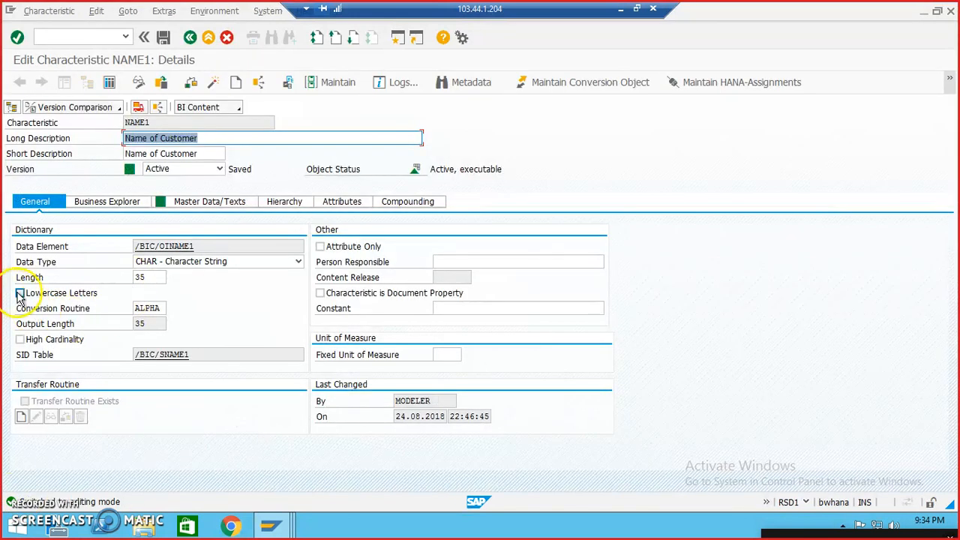
Step: Allow lowercase letters for characteristic NAME1 and activate it, accepting the check log
{"action": "left_click", "coordinate": [20, 294]}
{"action": "left_click", "coordinate": [233, 84]}
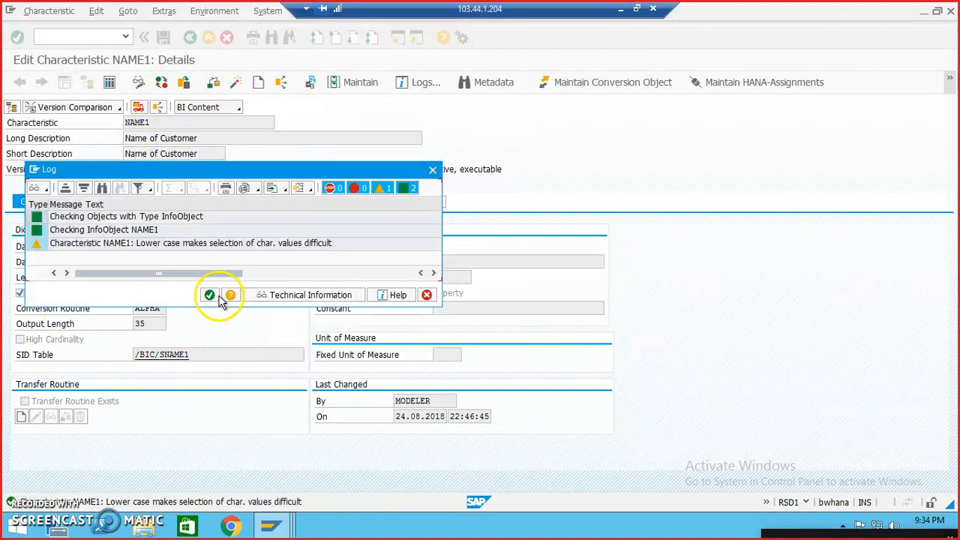
{"action": "left_click", "coordinate": [212, 295]}
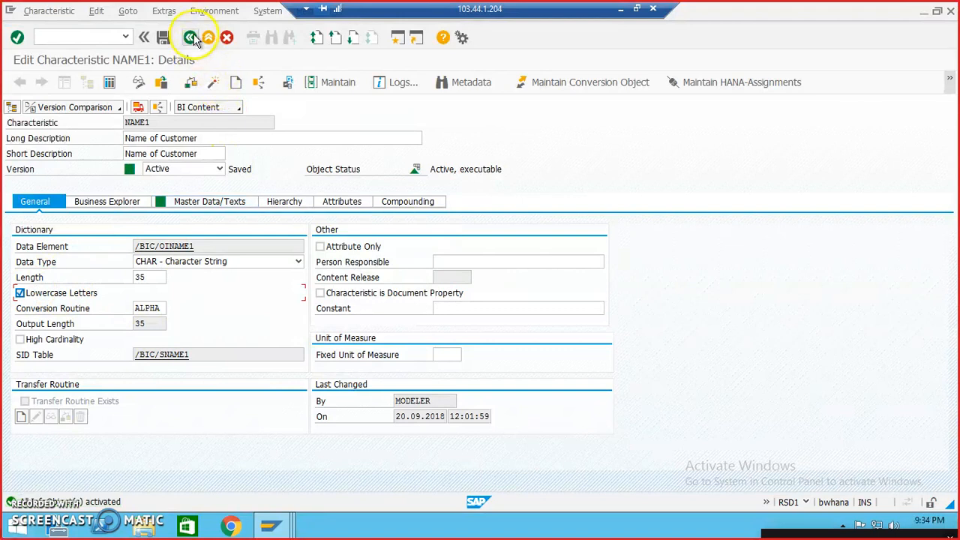
Step: Open characteristic ORT01 for maintenance, allow lowercase letters and activate it, accepting the check log
{"action": "left_click", "coordinate": [194, 39]}
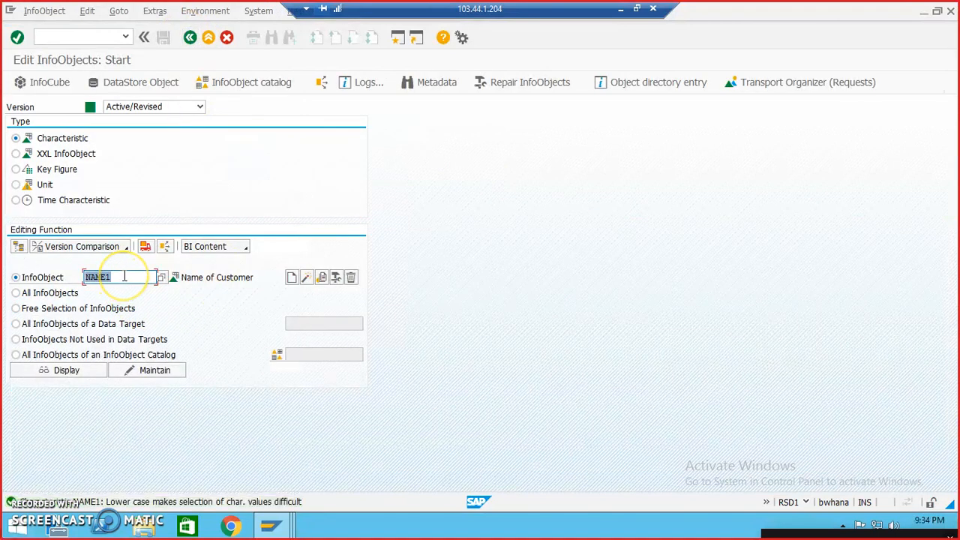
{"action": "key", "text": "BackSpace"}
{"action": "key", "text": "Down"}
{"action": "key", "text": "Down"}
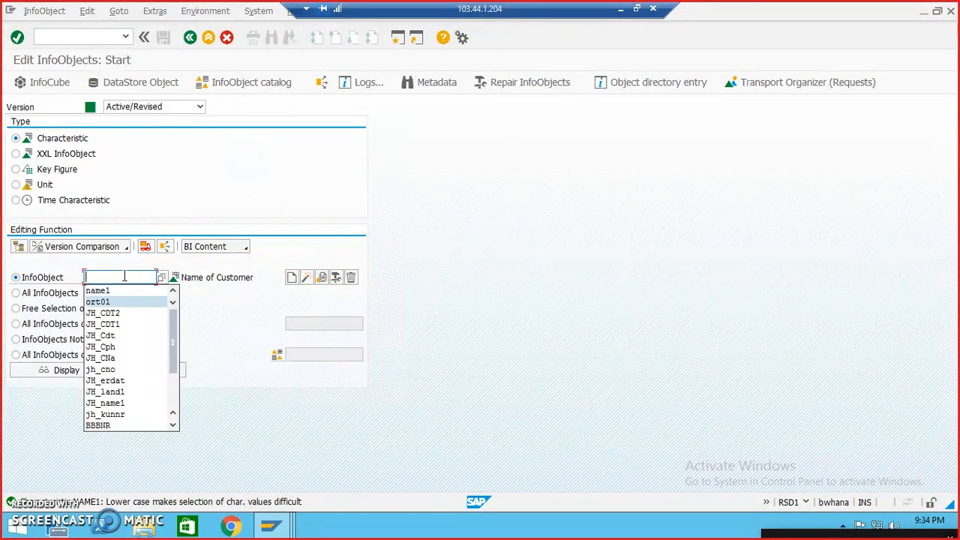
{"action": "key", "text": "Return"}
{"action": "left_click", "coordinate": [154, 370]}
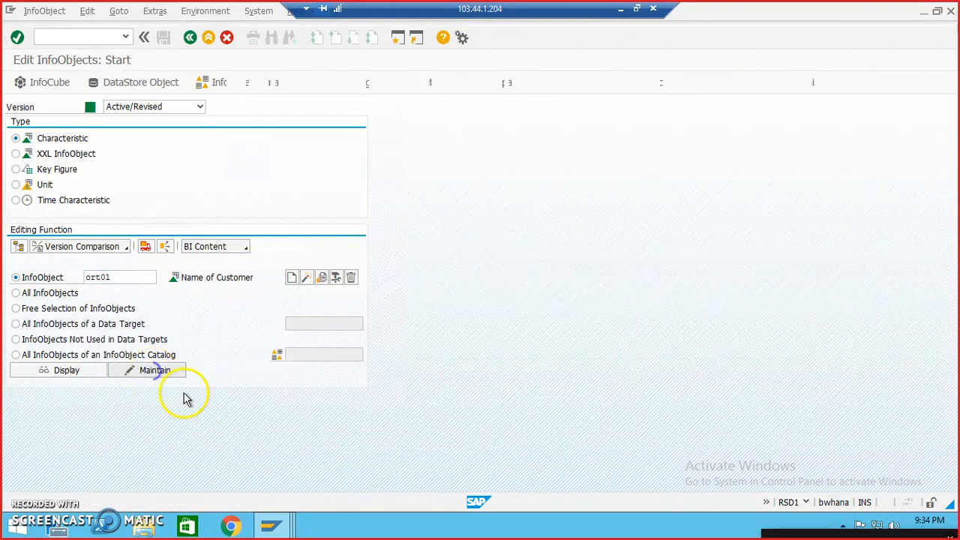
{"action": "left_click", "coordinate": [19, 293]}
{"action": "left_click", "coordinate": [235, 82]}
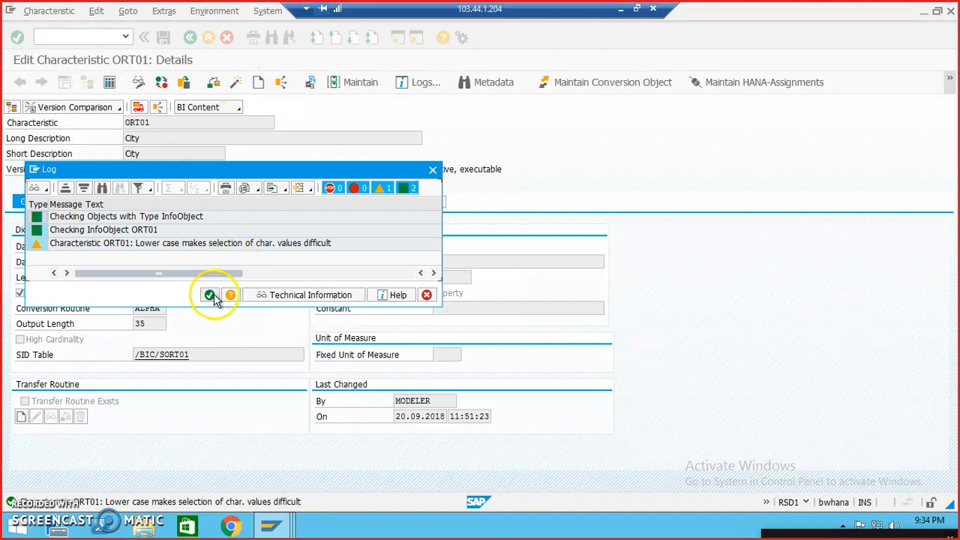
{"action": "left_click", "coordinate": [209, 294]}
{"action": "left_click", "coordinate": [191, 269]}
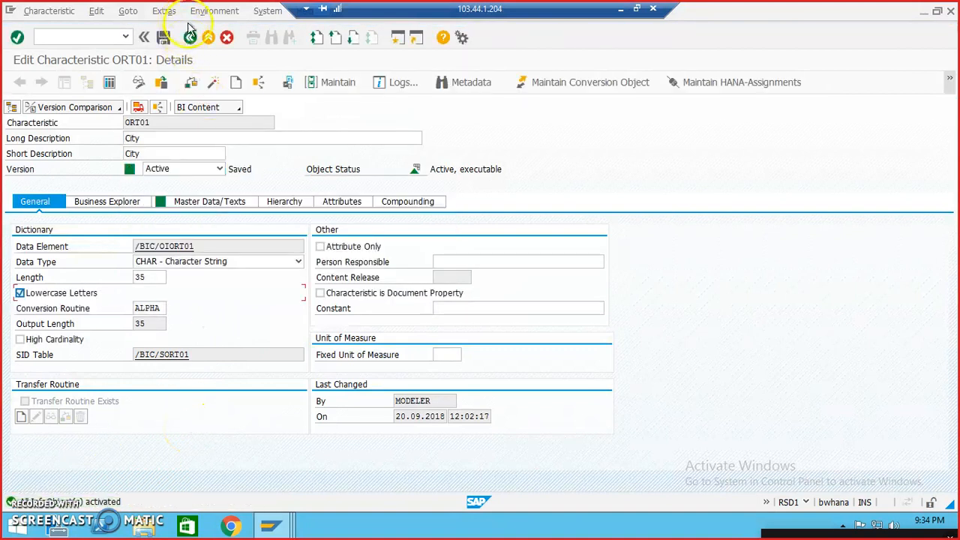
Step: Leave InfoObject maintenance, open the Data Warehousing Workbench with RSA1 and expand the data transfer processes under Customer Data (JH_DSO5)
{"action": "left_click", "coordinate": [189, 36]}
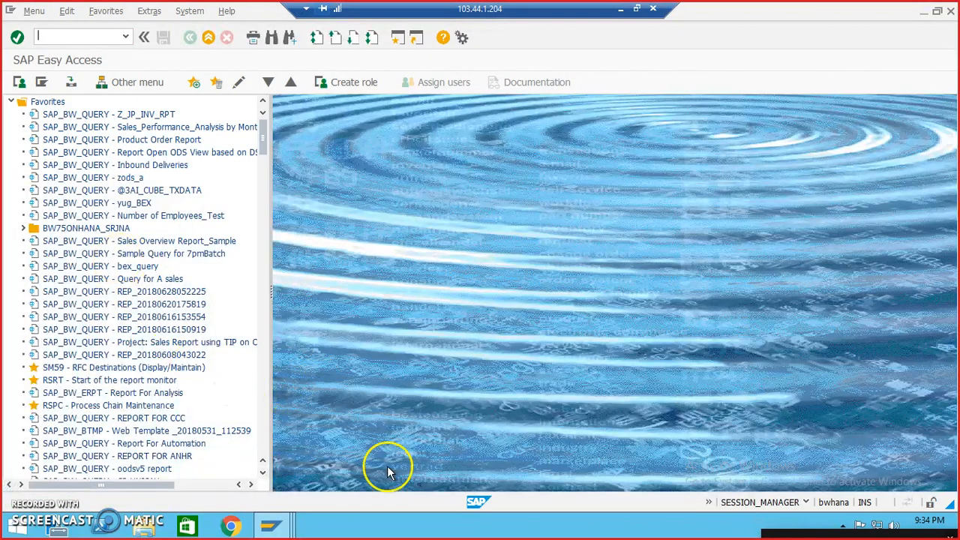
{"action": "left_click", "coordinate": [125, 36]}
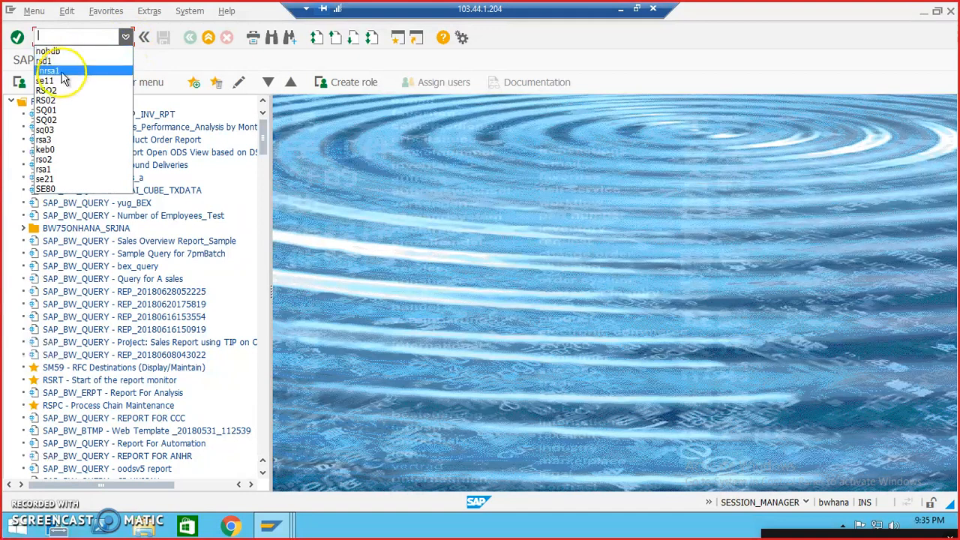
{"action": "left_click", "coordinate": [54, 71]}
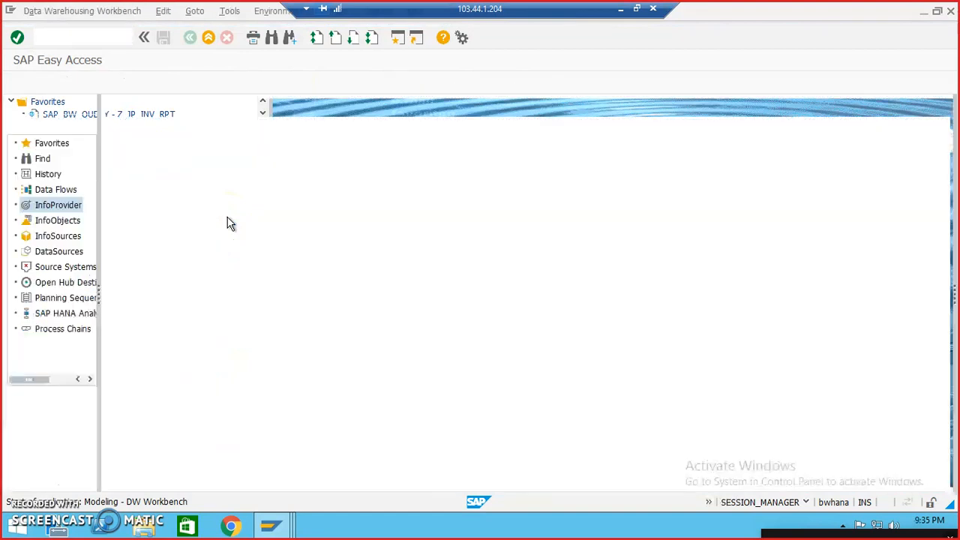
{"action": "left_click", "coordinate": [133, 471]}
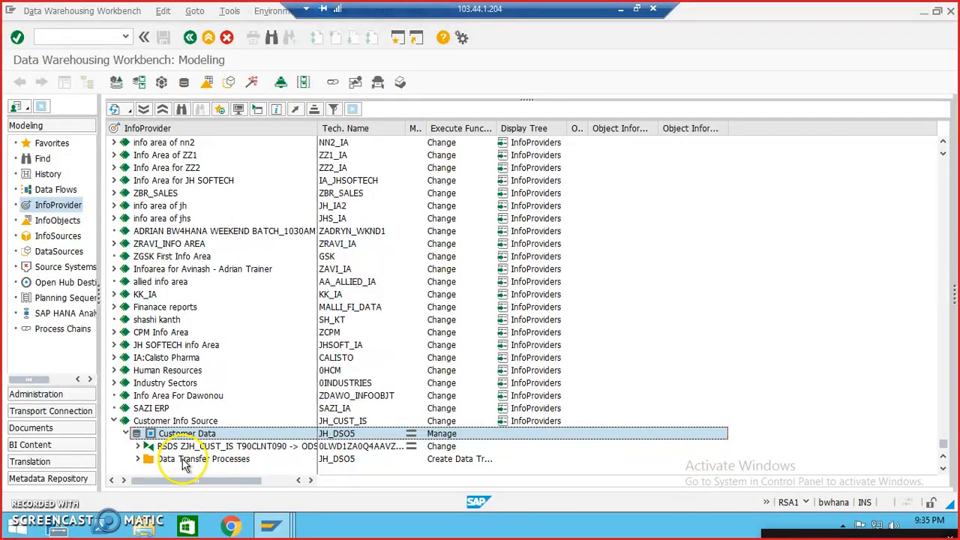
{"action": "double_click", "coordinate": [211, 460]}
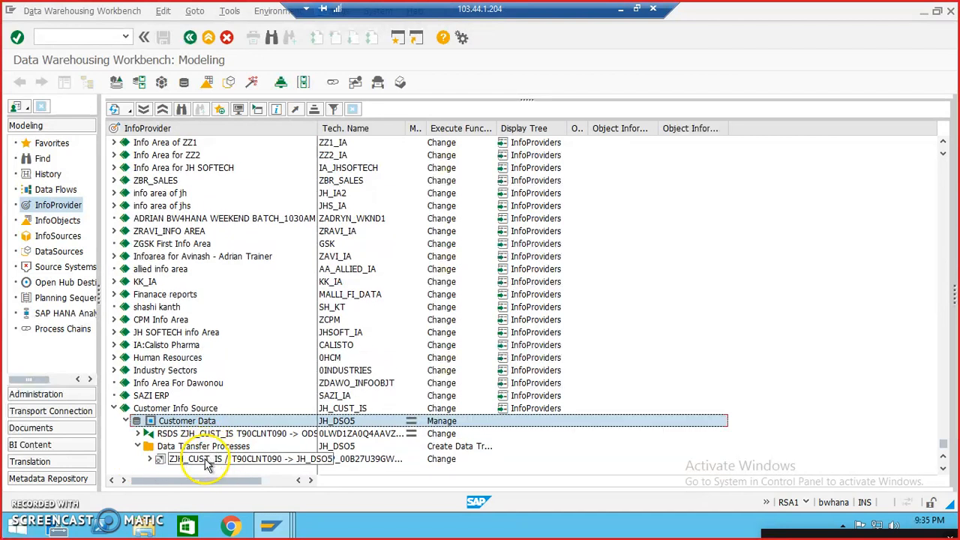
Step: Open the data transfer process from ZJH_CUST_IS to JH_DSO5, execute it and refresh its request monitor
{"action": "double_click", "coordinate": [209, 463]}
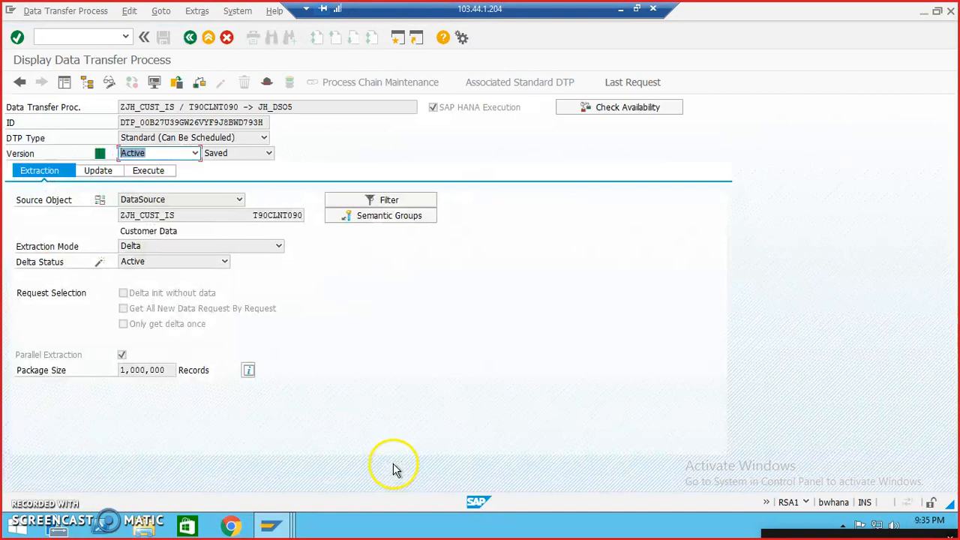
{"action": "left_click", "coordinate": [154, 169]}
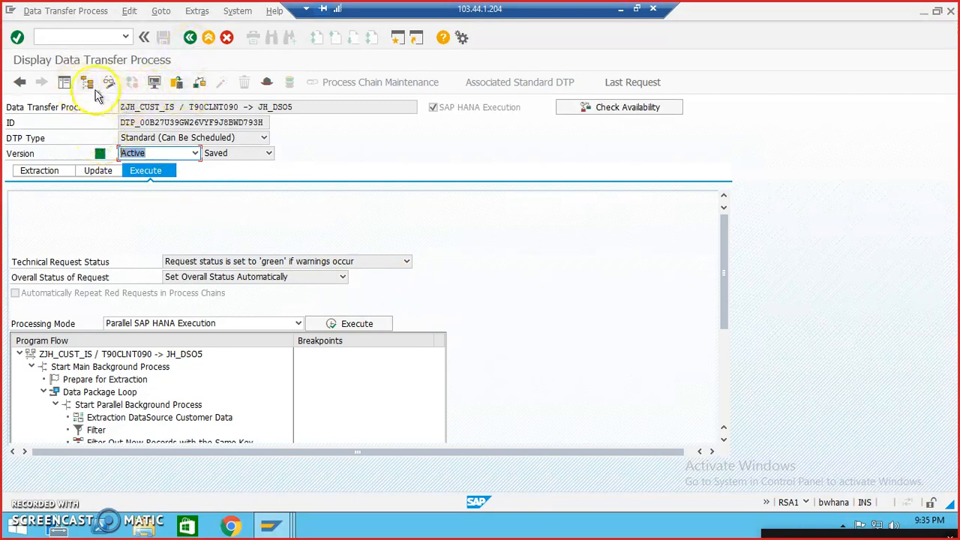
{"action": "left_click", "coordinate": [192, 40]}
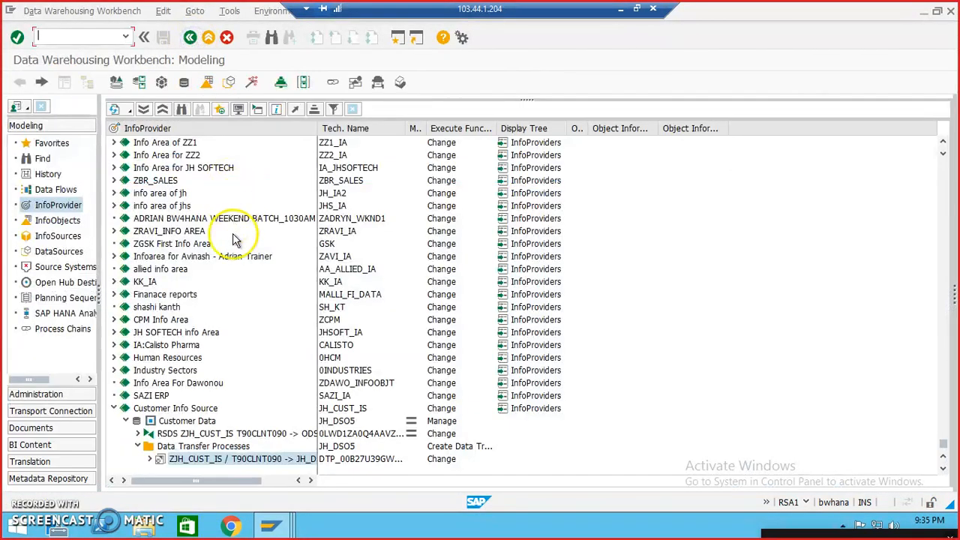
{"action": "double_click", "coordinate": [217, 460]}
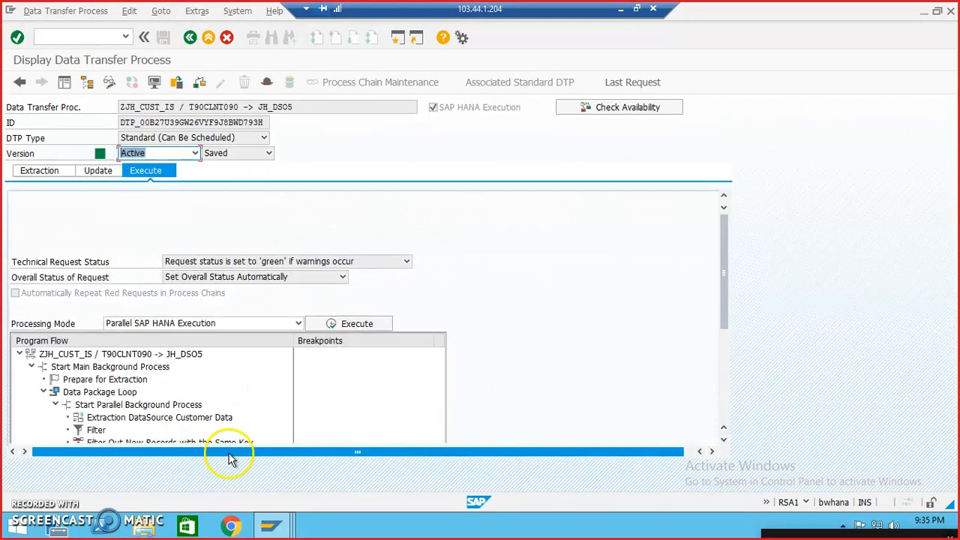
{"action": "left_click", "coordinate": [342, 324]}
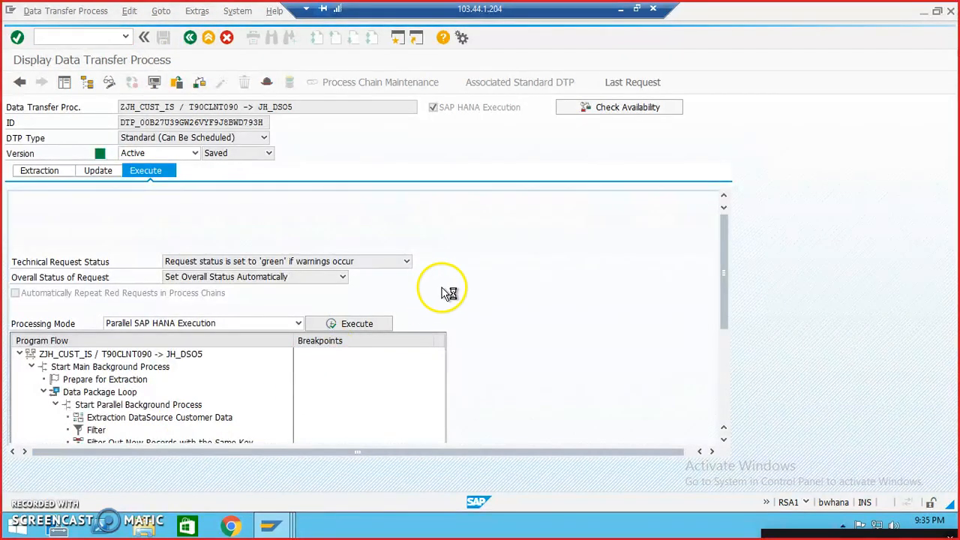
{"action": "left_click", "coordinate": [189, 285]}
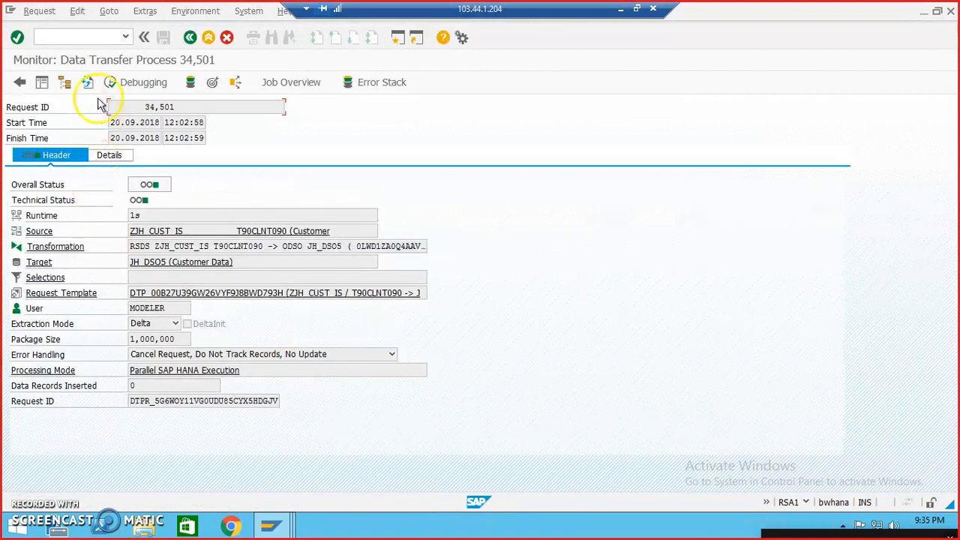
{"action": "left_click", "coordinate": [88, 85]}
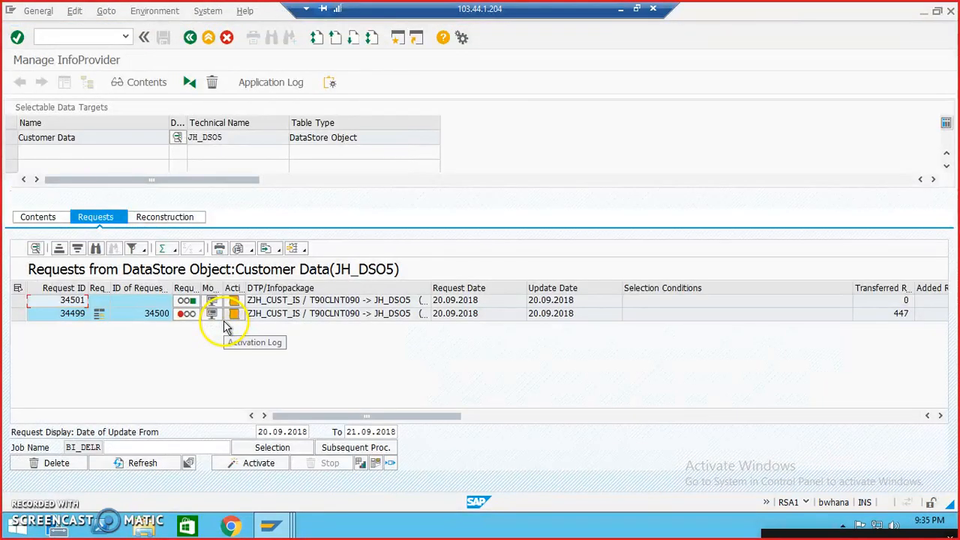
Step: Delete request 34499 from JH_DSO5 and activate the data of request 34501, refreshing the activation list before closing it
{"action": "left_click", "coordinate": [18, 315]}
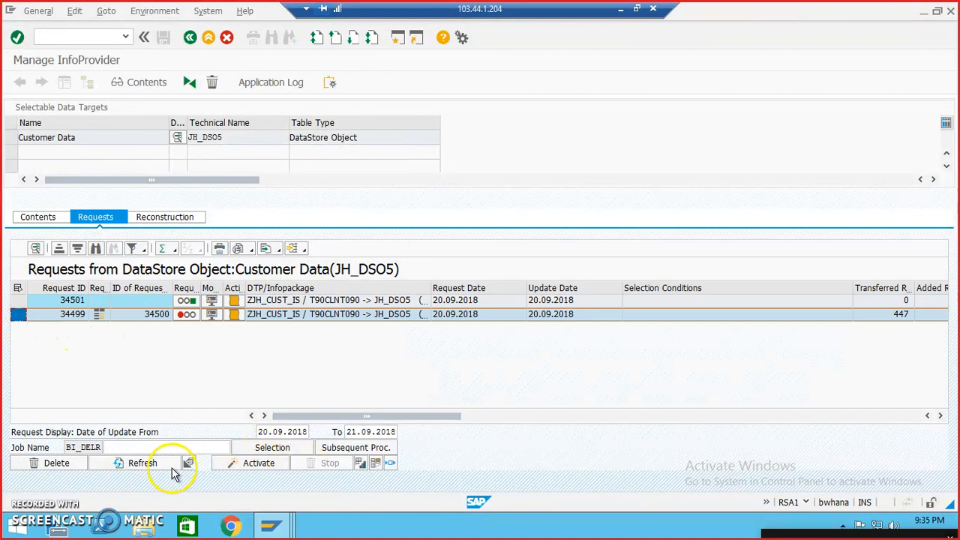
{"action": "left_click", "coordinate": [80, 464]}
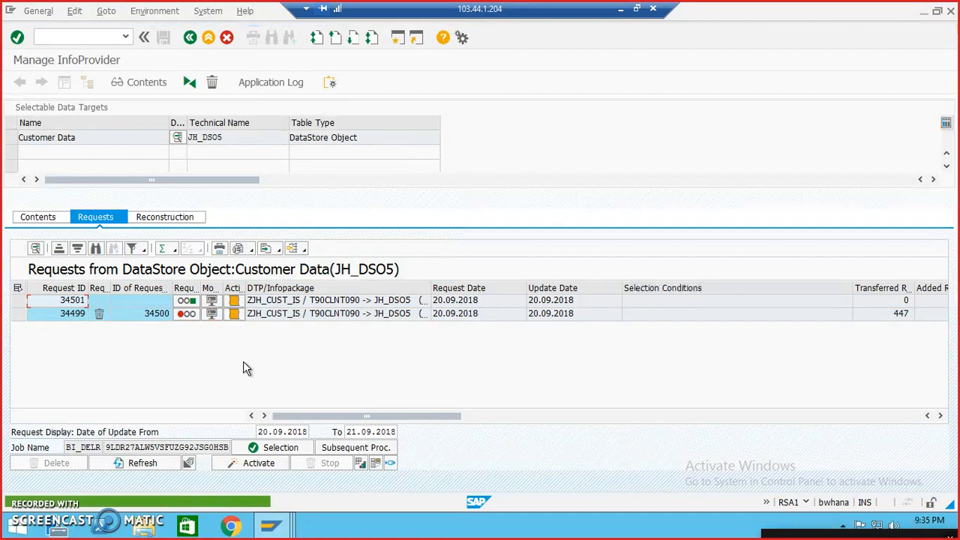
{"action": "left_click", "coordinate": [18, 302]}
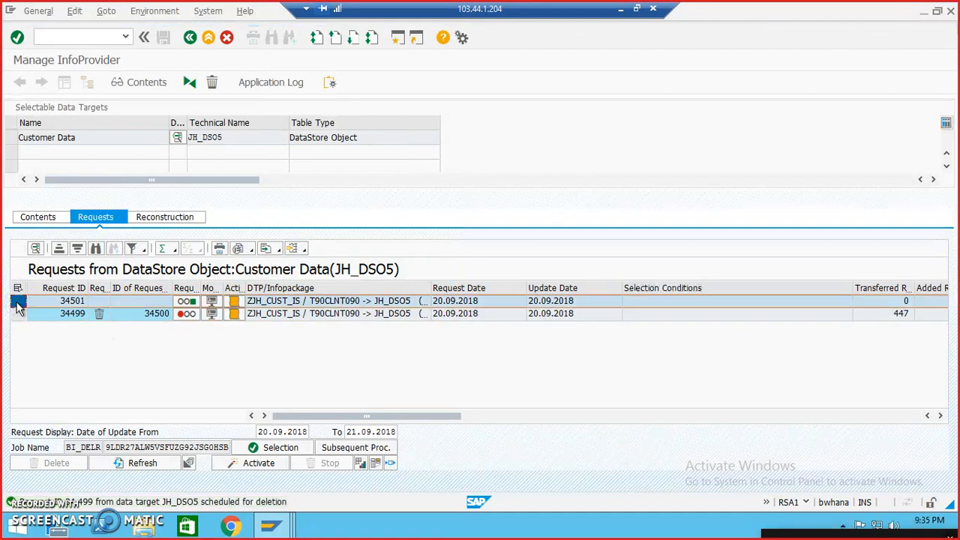
{"action": "left_click", "coordinate": [255, 463]}
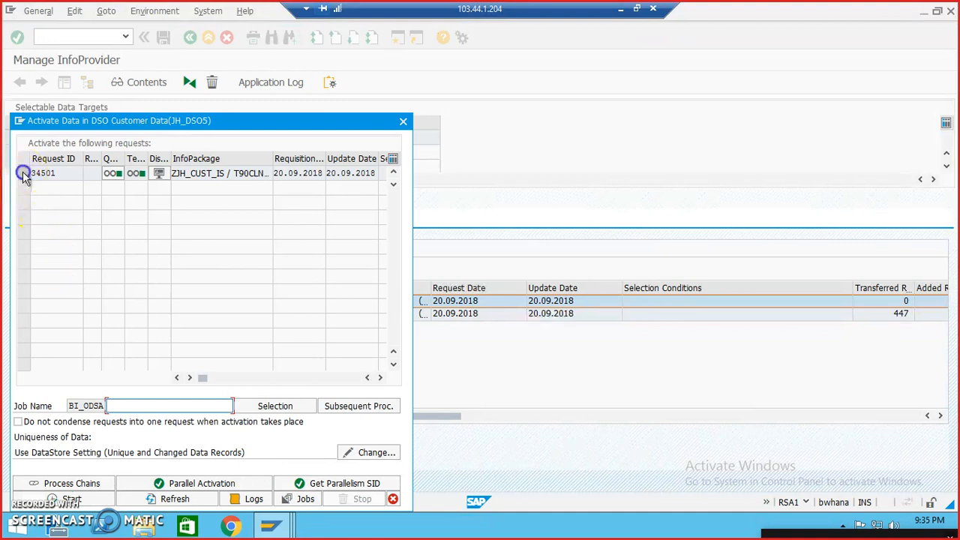
{"action": "left_click", "coordinate": [23, 173]}
{"action": "left_click", "coordinate": [102, 501]}
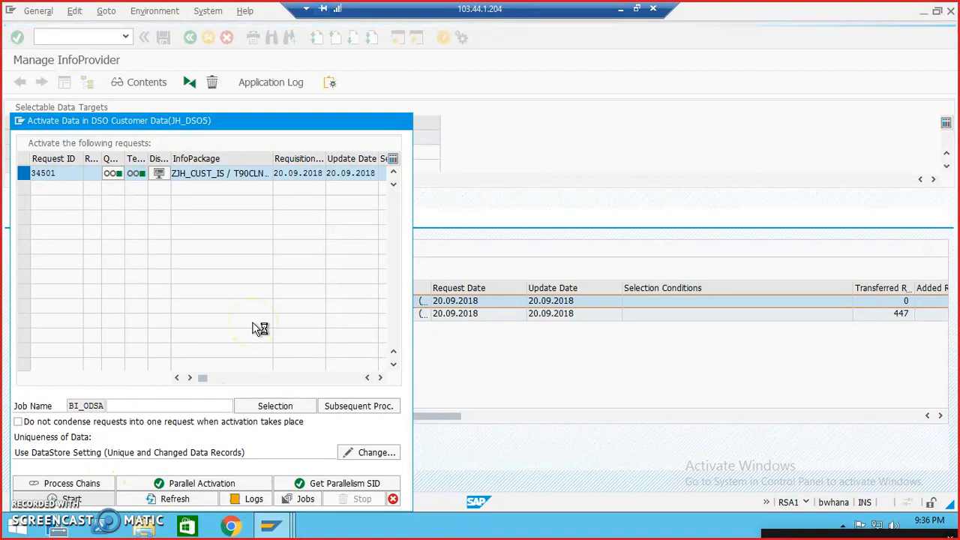
{"action": "left_click", "coordinate": [178, 501]}
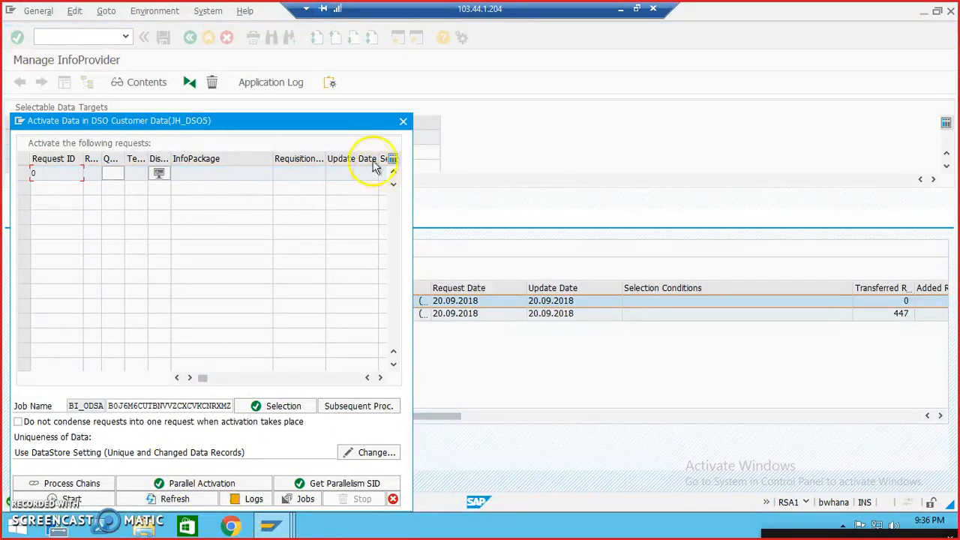
{"action": "left_click", "coordinate": [403, 122]}
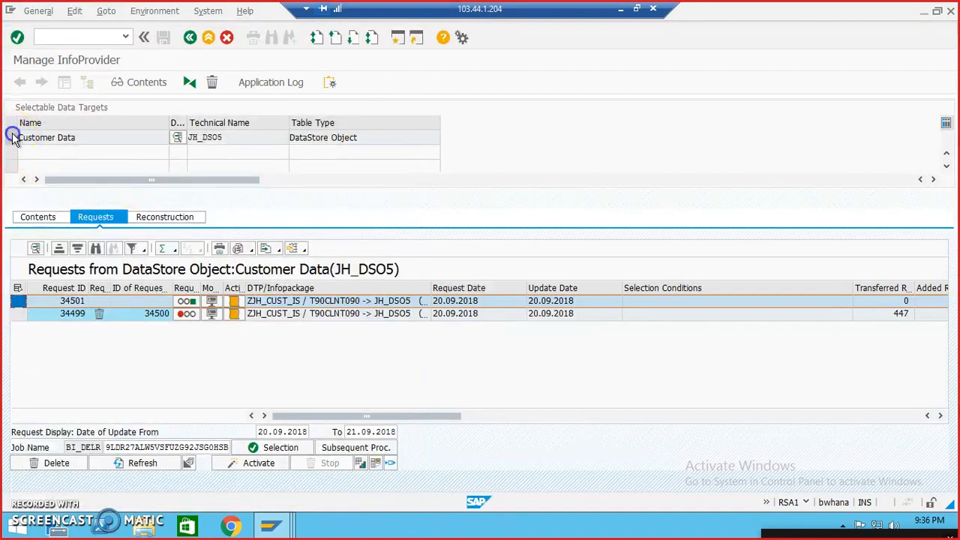
Step: Display the contents of JH_DSO5 with Country, Name of Customer, City and Customer number, and return to managing the InfoProvider
{"action": "left_click", "coordinate": [41, 144]}
{"action": "left_click", "coordinate": [149, 82]}
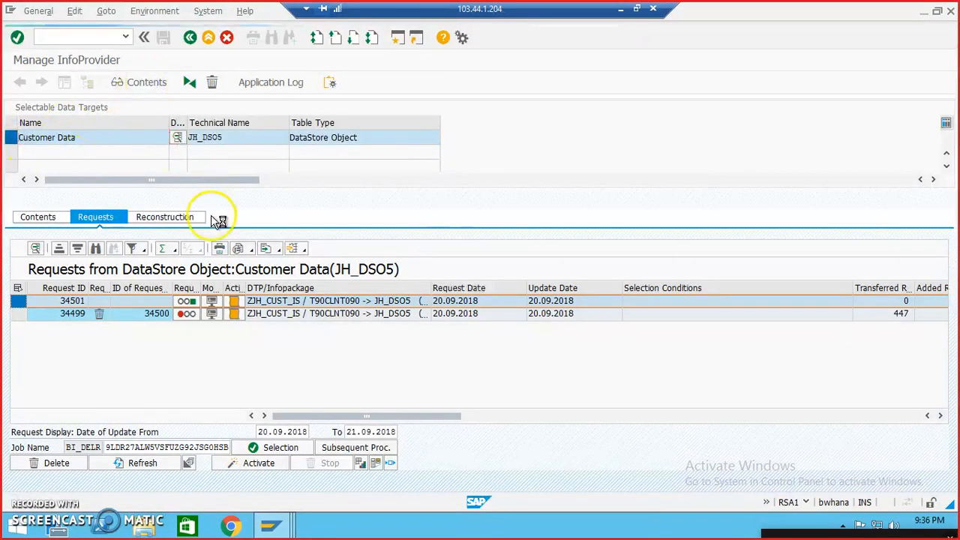
{"action": "left_click", "coordinate": [105, 90]}
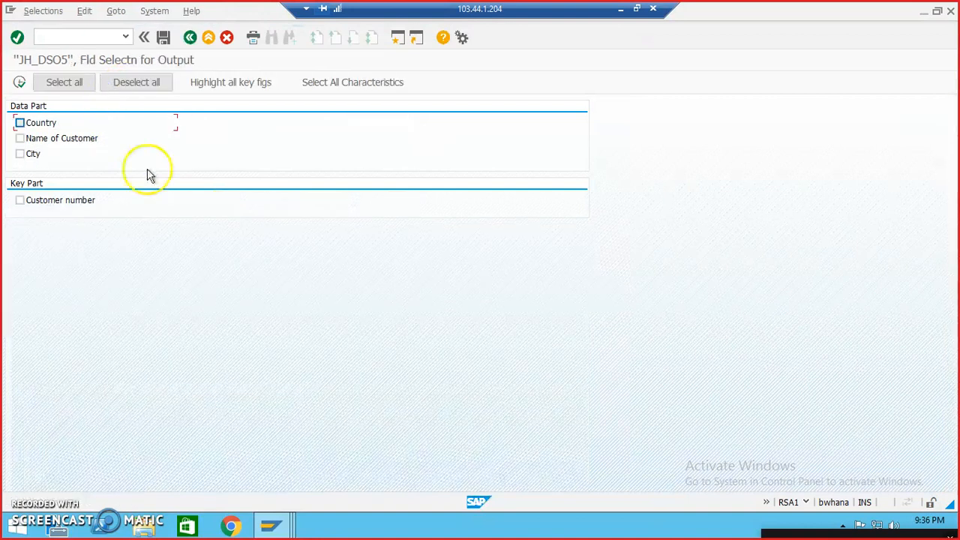
{"action": "left_click", "coordinate": [43, 122]}
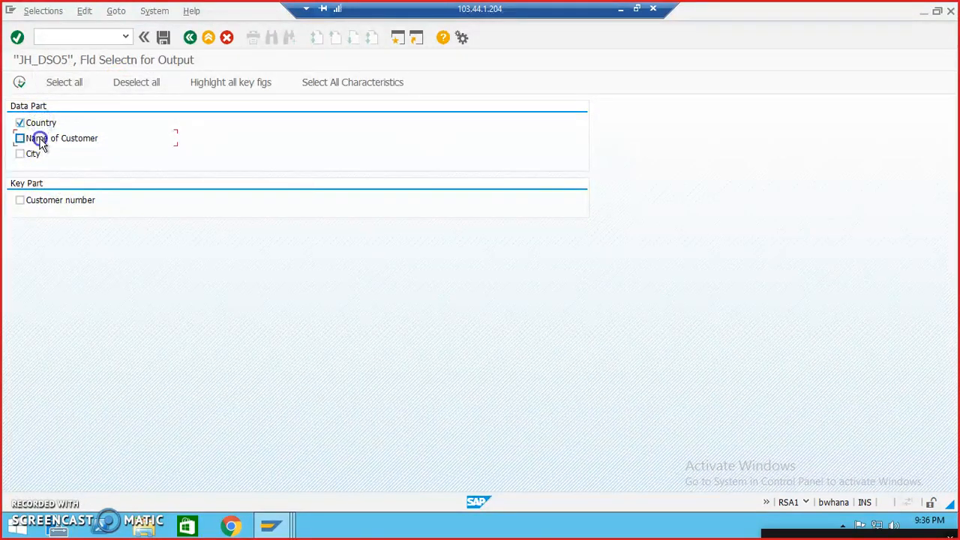
{"action": "left_click", "coordinate": [37, 154]}
{"action": "left_click", "coordinate": [48, 203]}
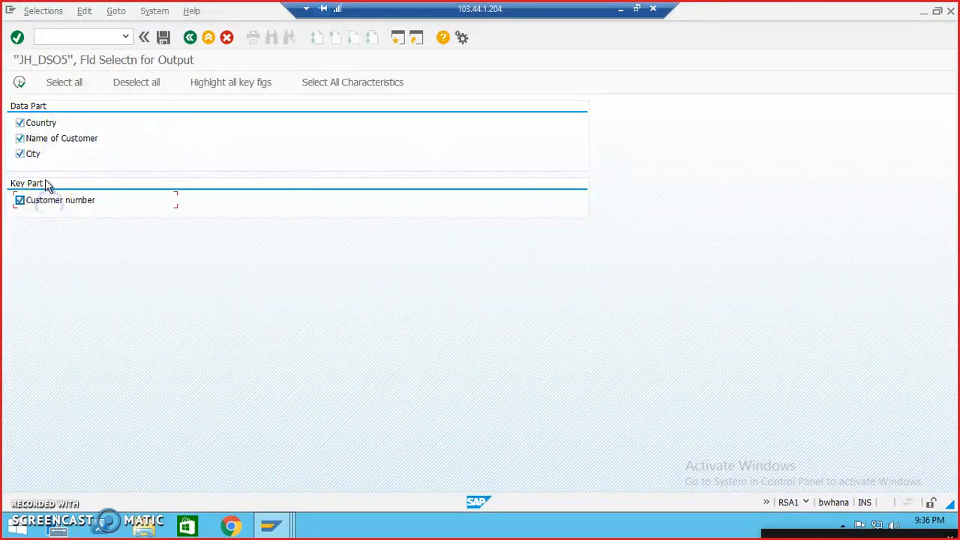
{"action": "left_click", "coordinate": [20, 83]}
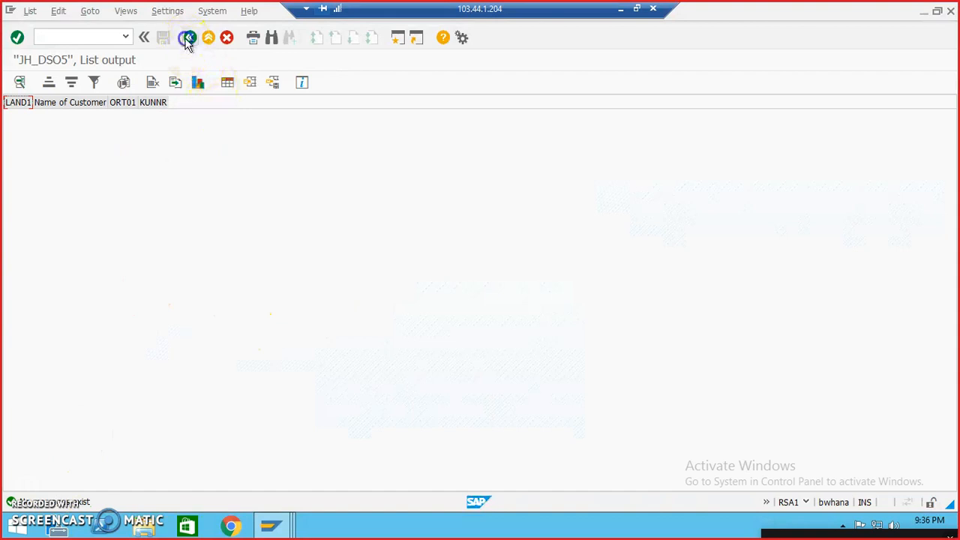
{"action": "left_click", "coordinate": [188, 39]}
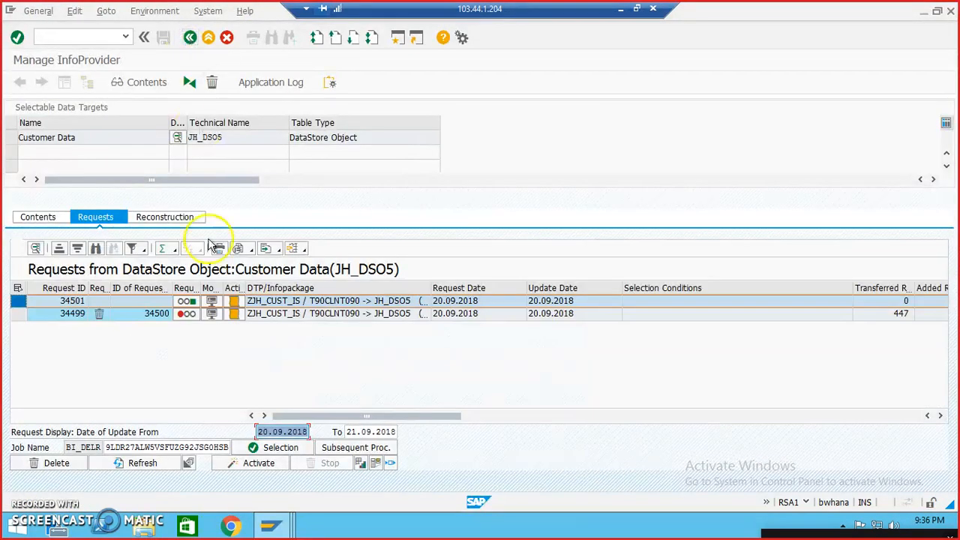
Step: Refresh the request list of JH_DSO5, return to the InfoProvider tree and select Customer Data
{"action": "left_click", "coordinate": [154, 465]}
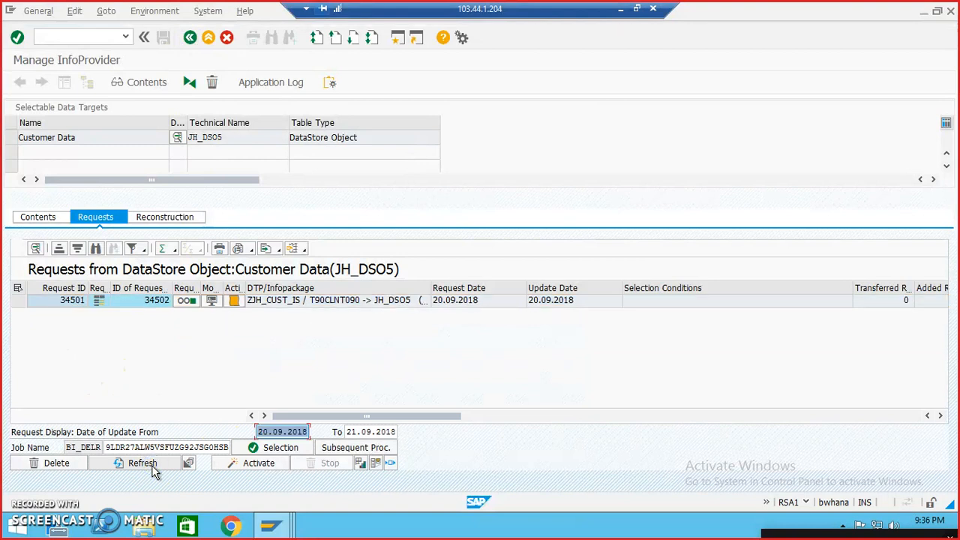
{"action": "left_click", "coordinate": [154, 465]}
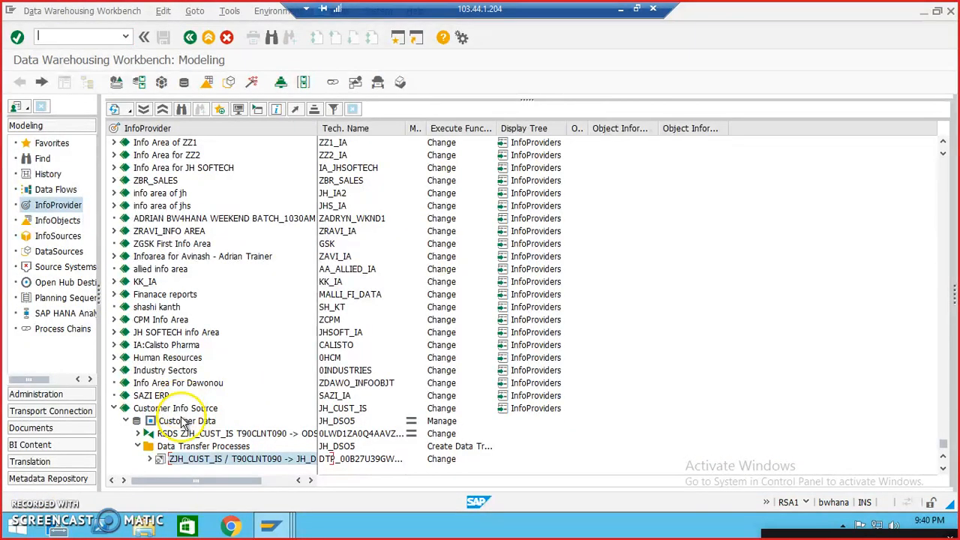
{"action": "left_click", "coordinate": [183, 422]}
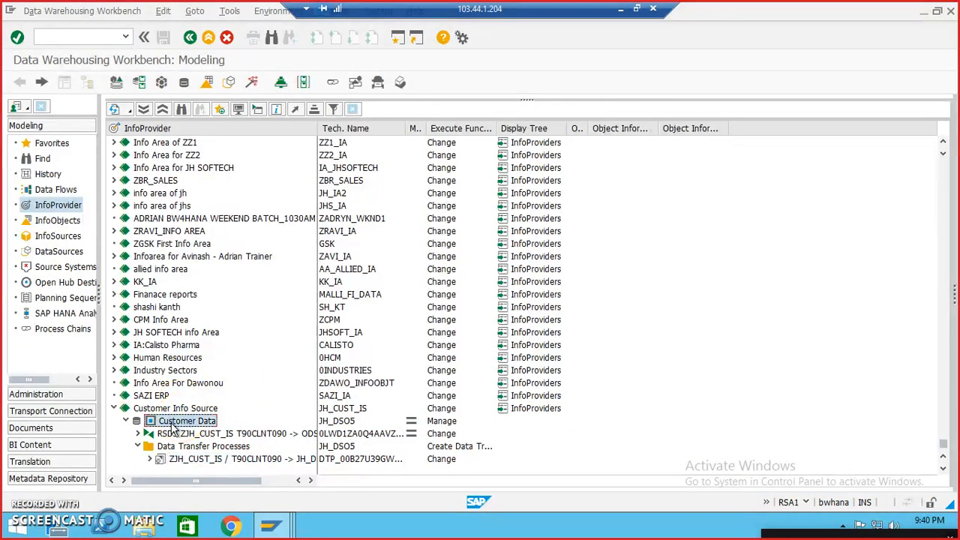